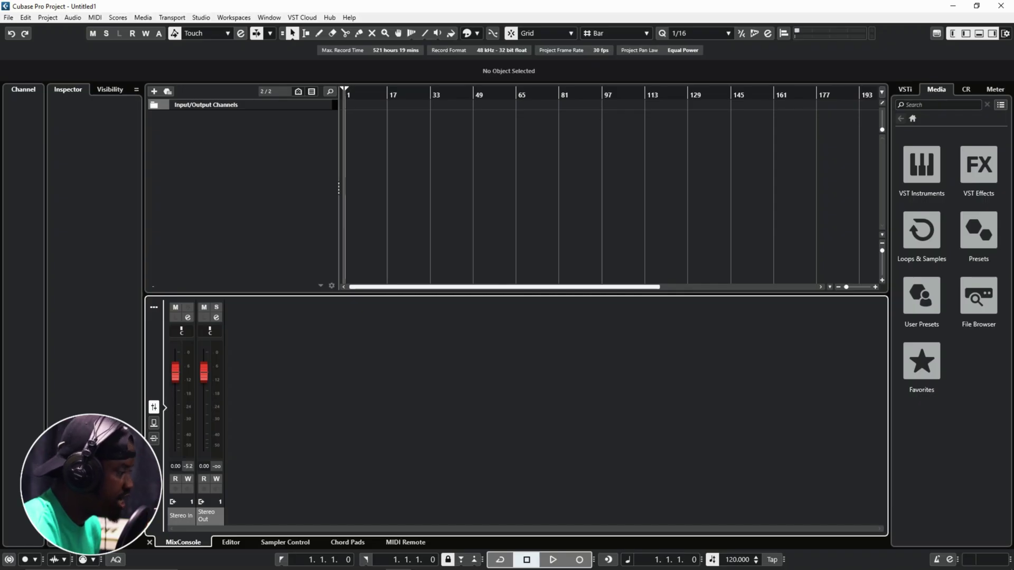
- Open the MixConsole in its own window, close it, and hide the mixer in the project window
left_click(201, 18)
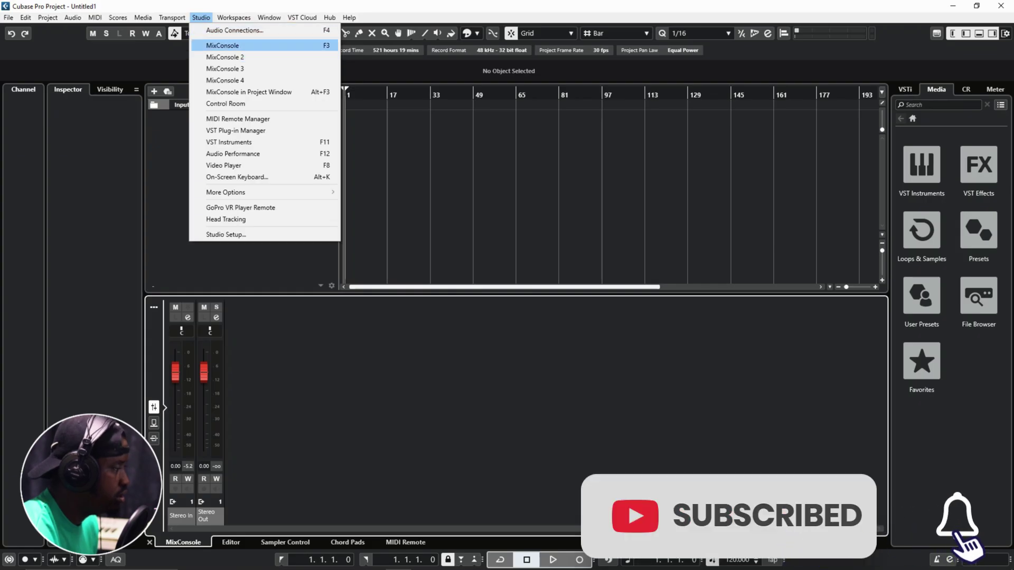
left_click(222, 46)
left_click(1001, 6)
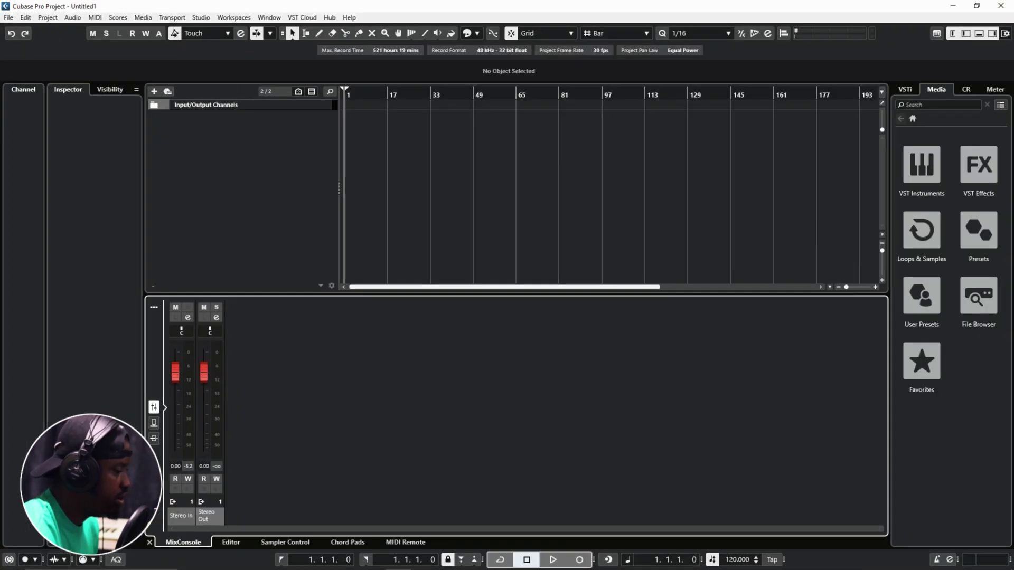
key("alt+F3")
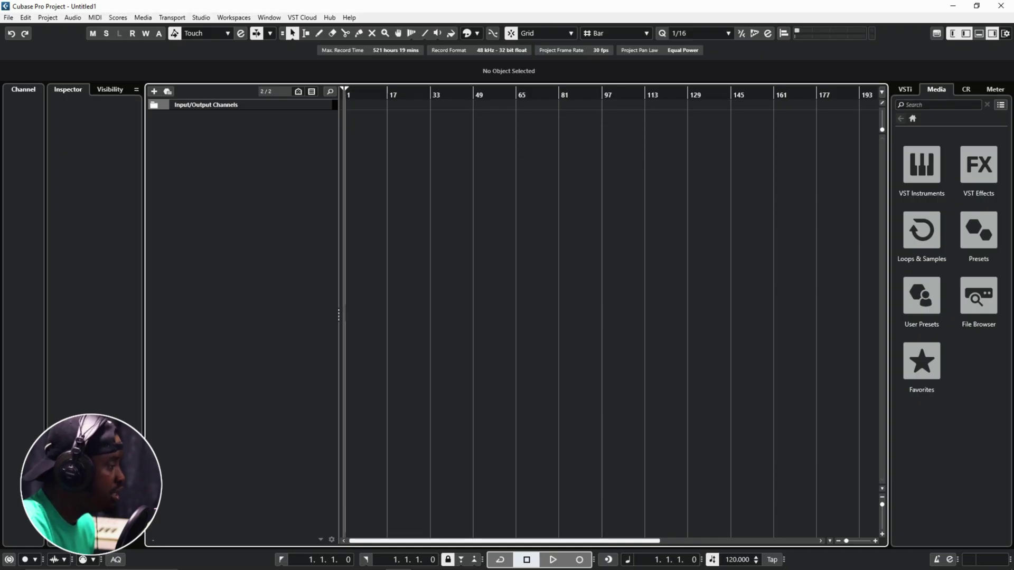
- Add one stereo audio track named Guitar, reviewing the available audio inputs and channel configurations before creating it
left_click(47, 17)
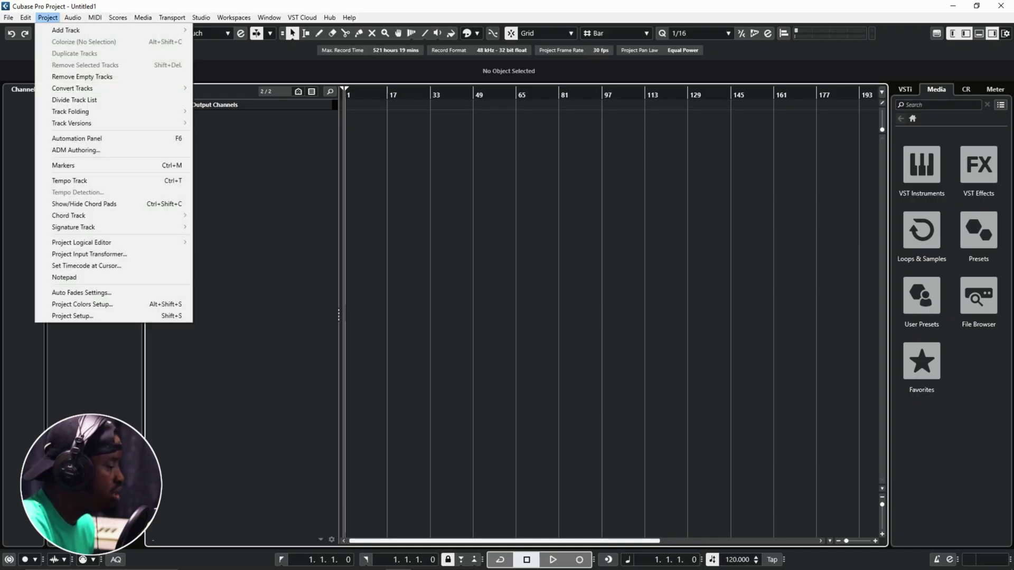
key("Down")
key("Right")
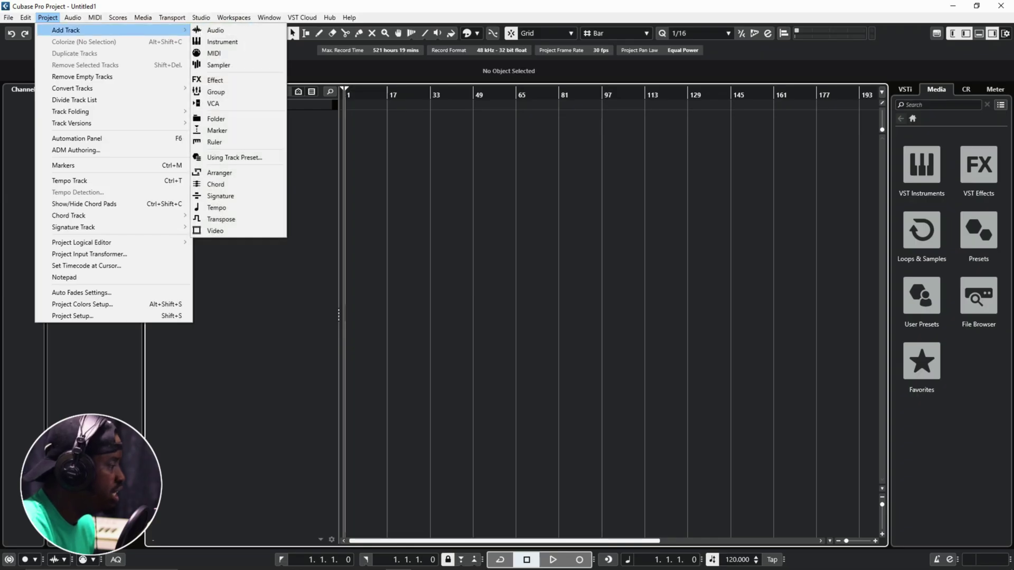
key("Down")
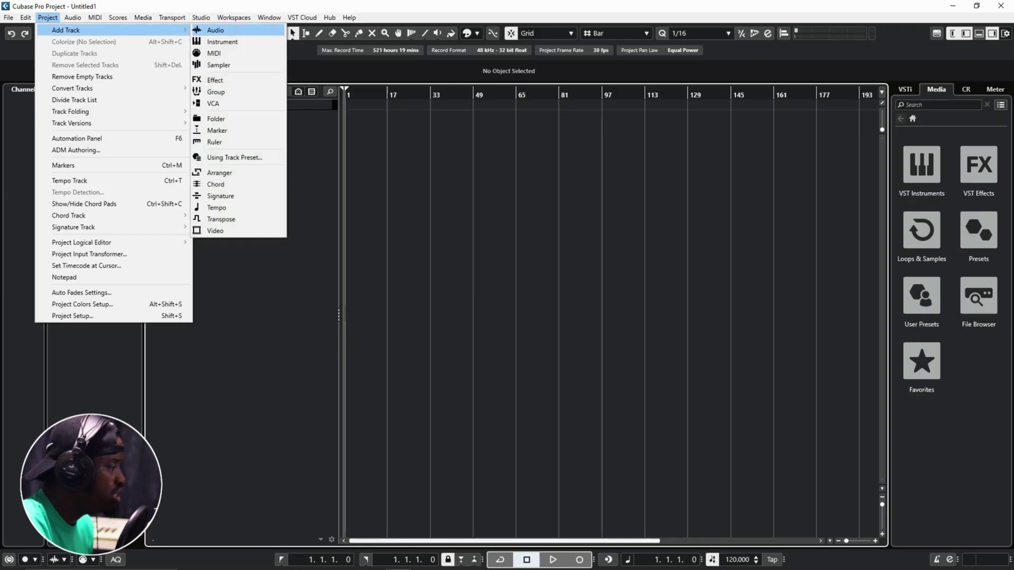
key("Return")
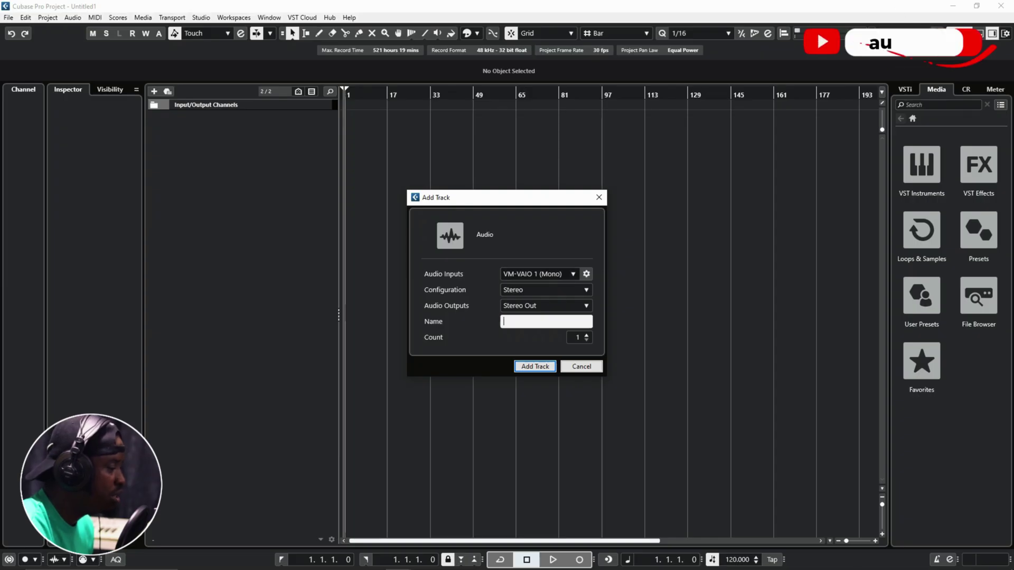
left_click(540, 274)
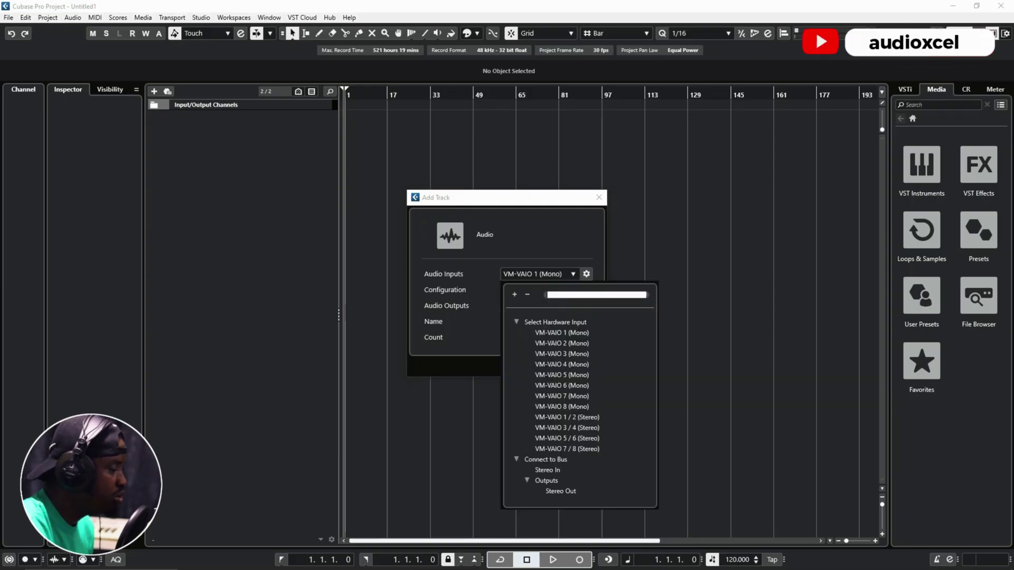
key("Escape")
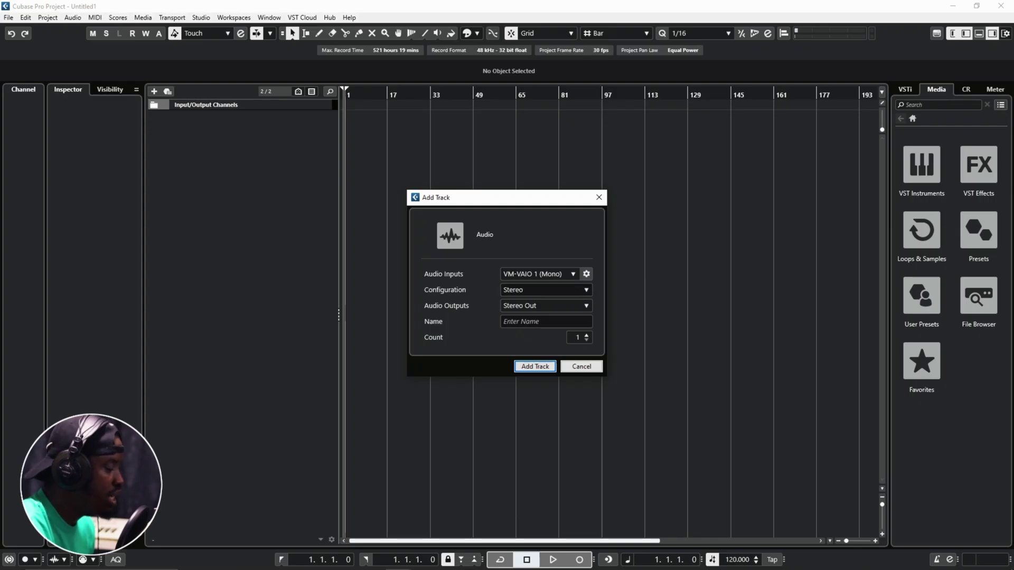
left_click(546, 289)
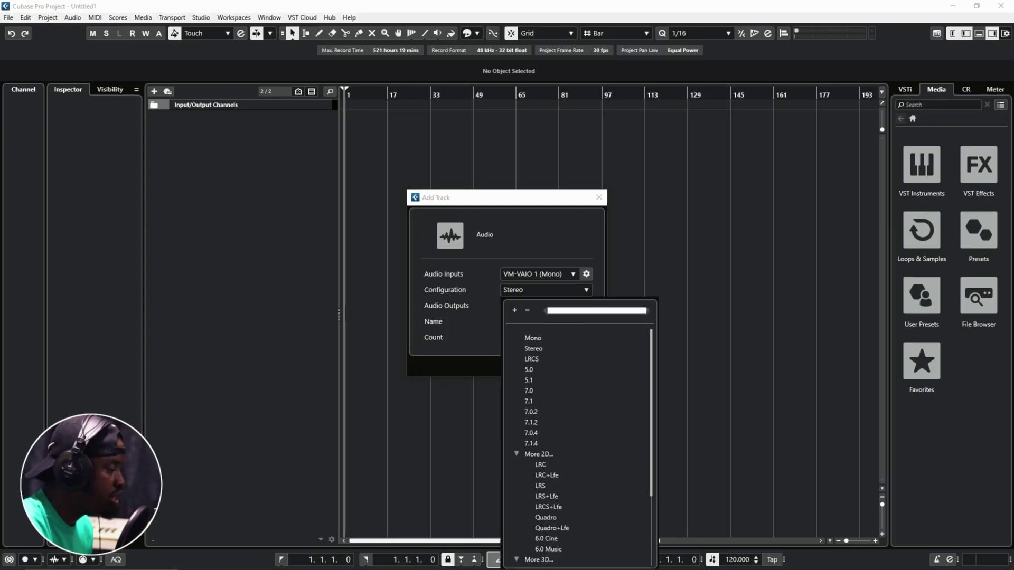
key("Escape")
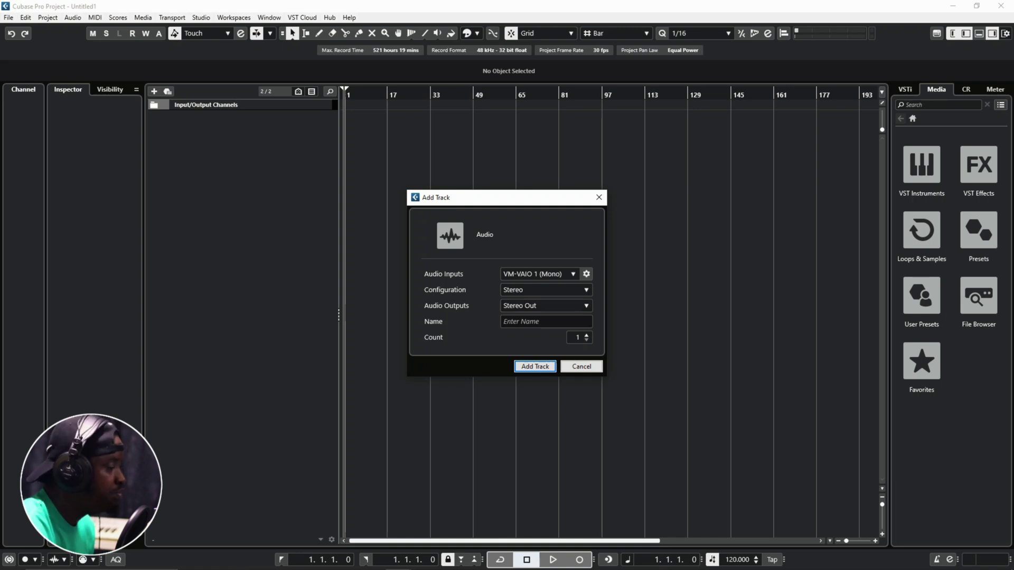
left_click(546, 322)
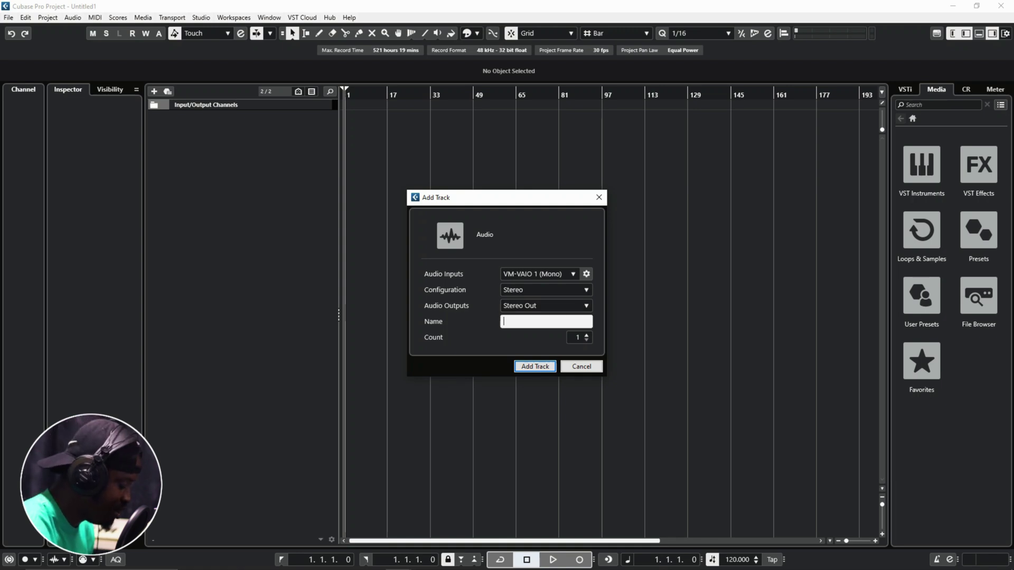
type("Guitar")
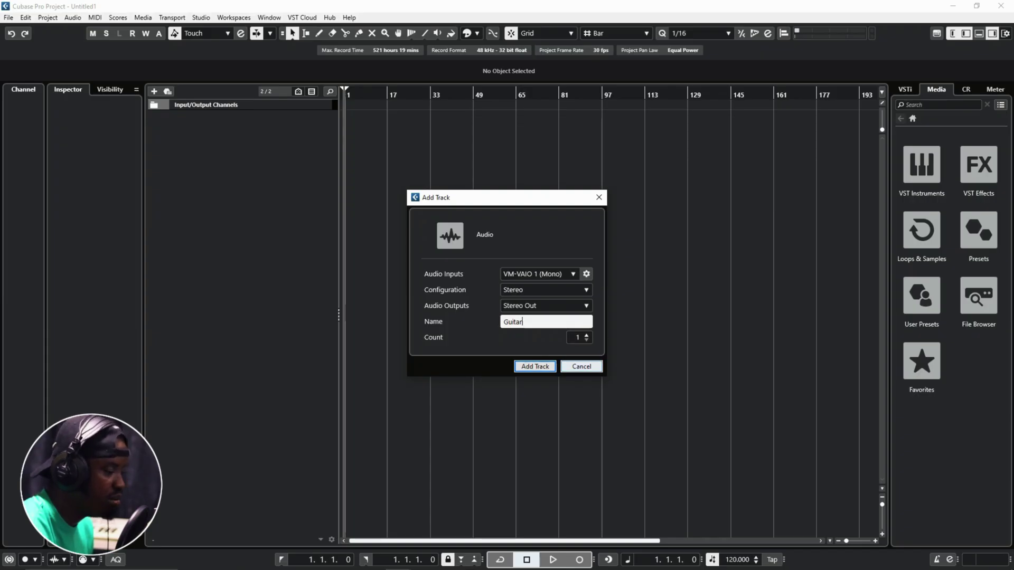
key("Return")
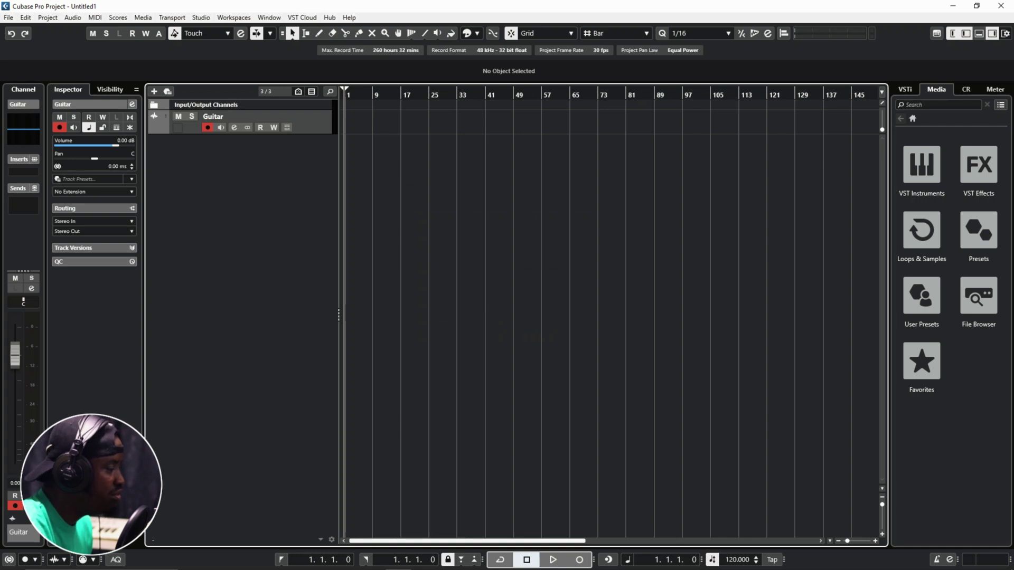
- Increase the height of the Guitar track and undo the track's addition
key("shift+h")
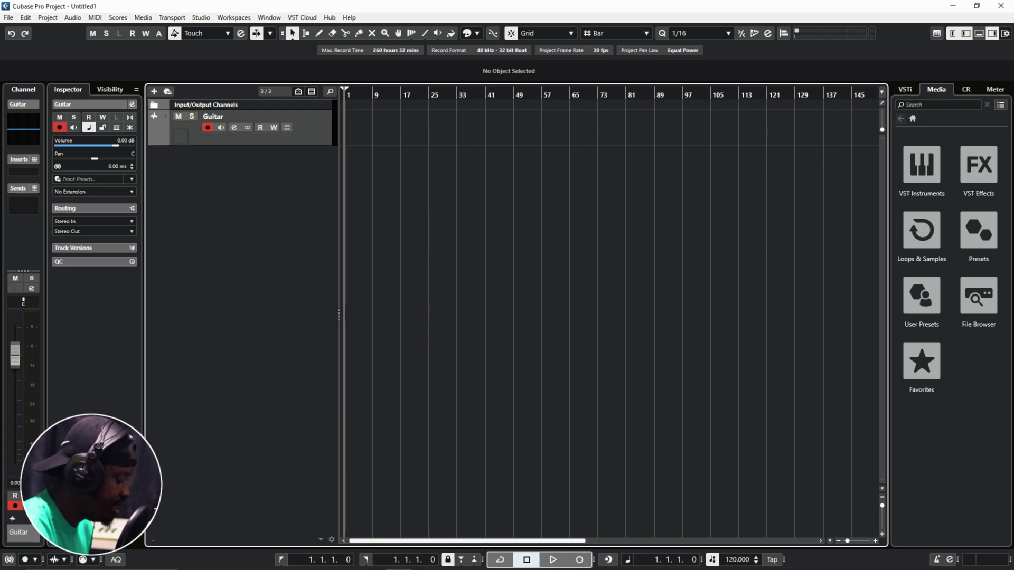
key("ctrl+z")
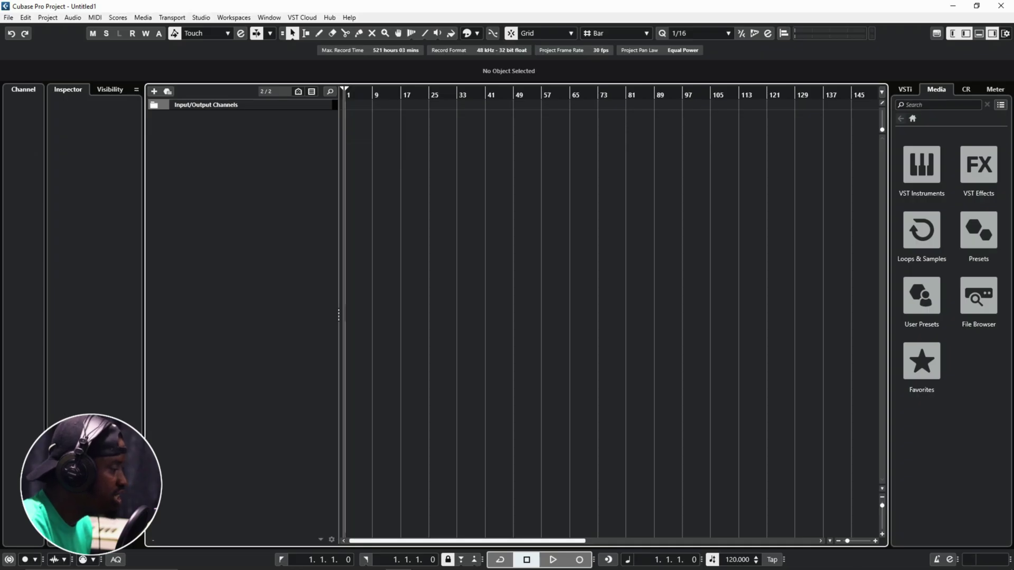
right_click(212, 143)
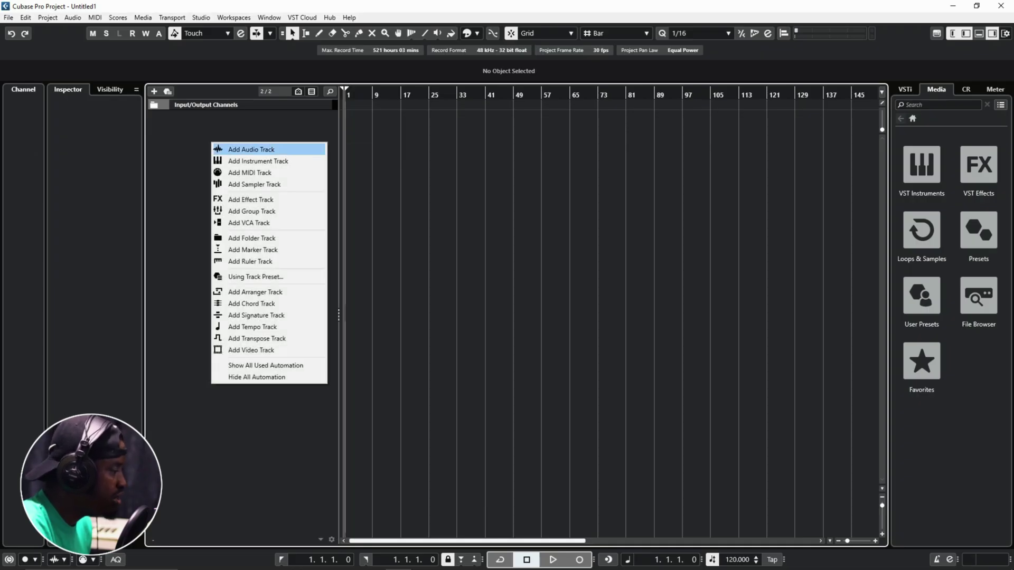
key("Return")
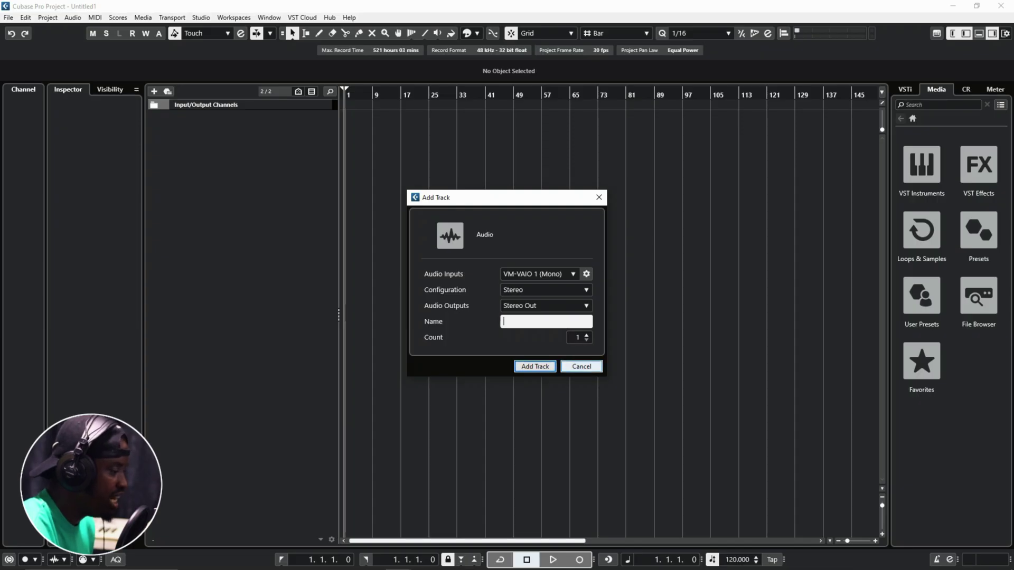
left_click(581, 366)
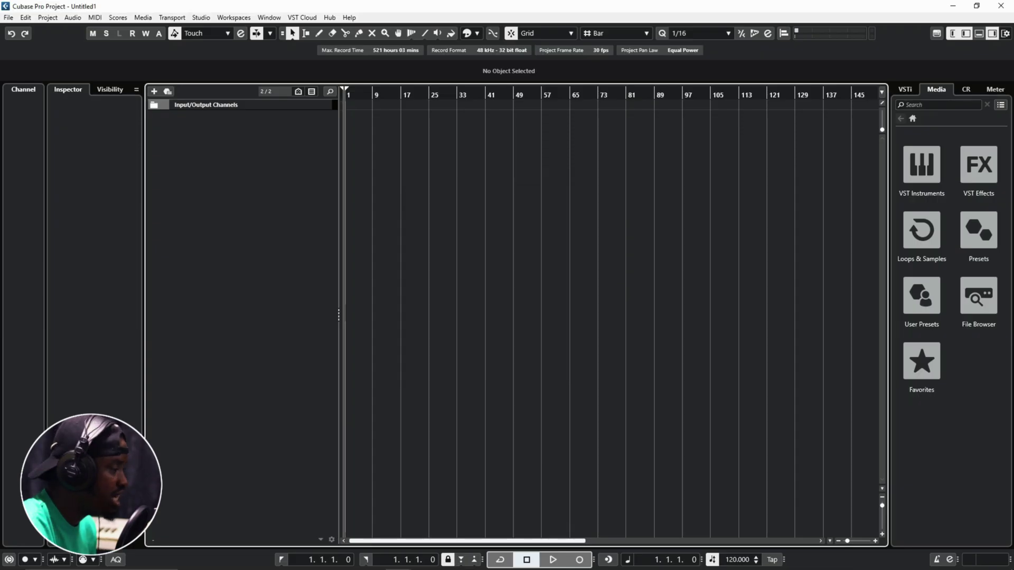
- Add one audio track named Vocal with the Stereo configuration, and undo its addition
key("t")
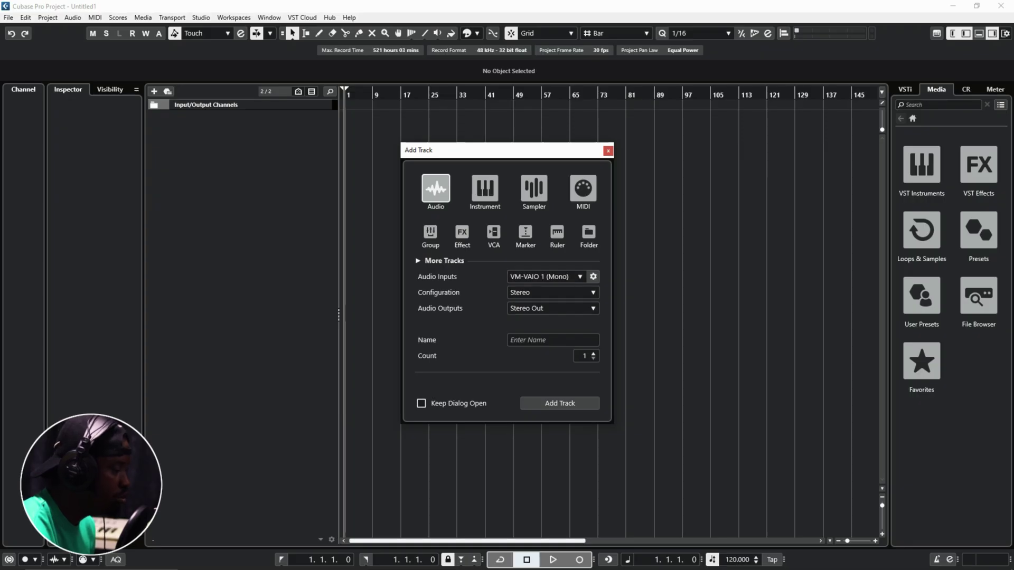
left_click(547, 277)
key("Escape")
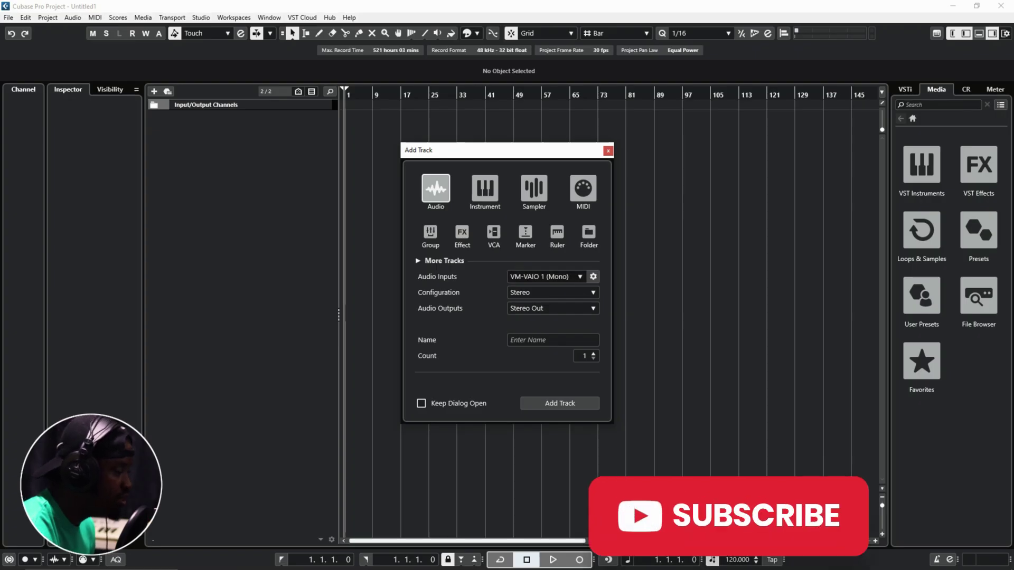
left_click(543, 292)
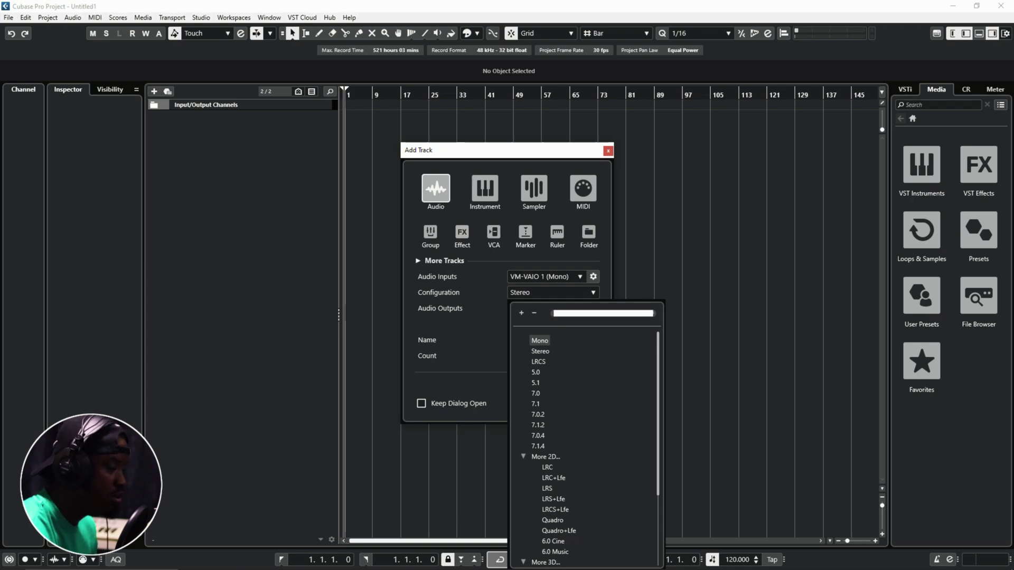
left_click(540, 351)
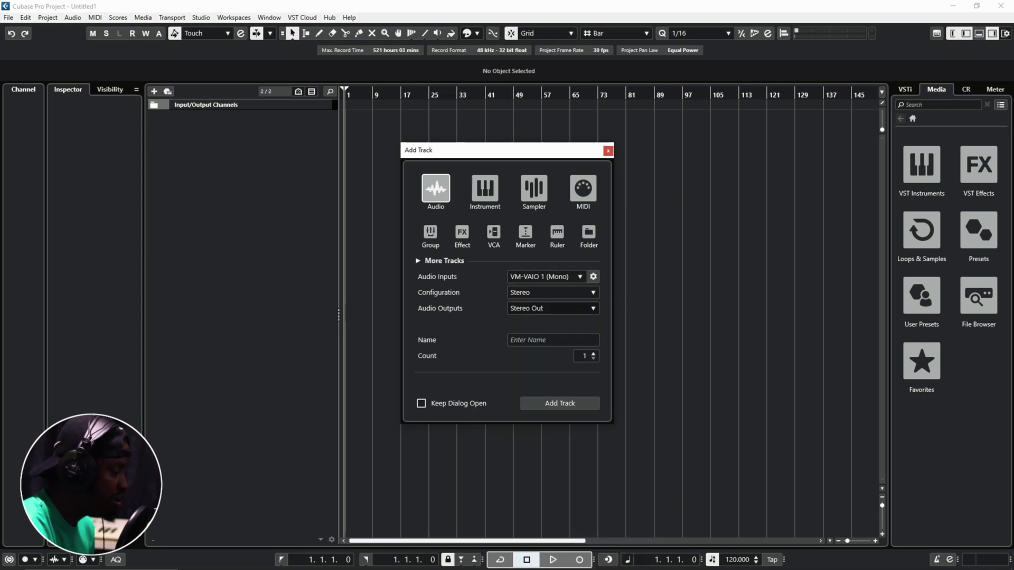
left_click(553, 308)
left_click(547, 356)
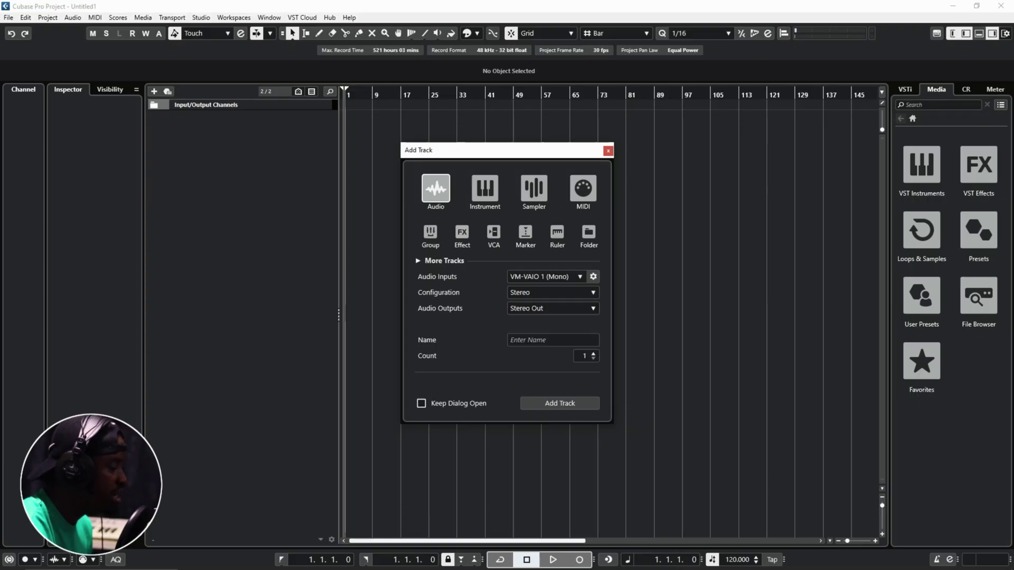
left_click(552, 340)
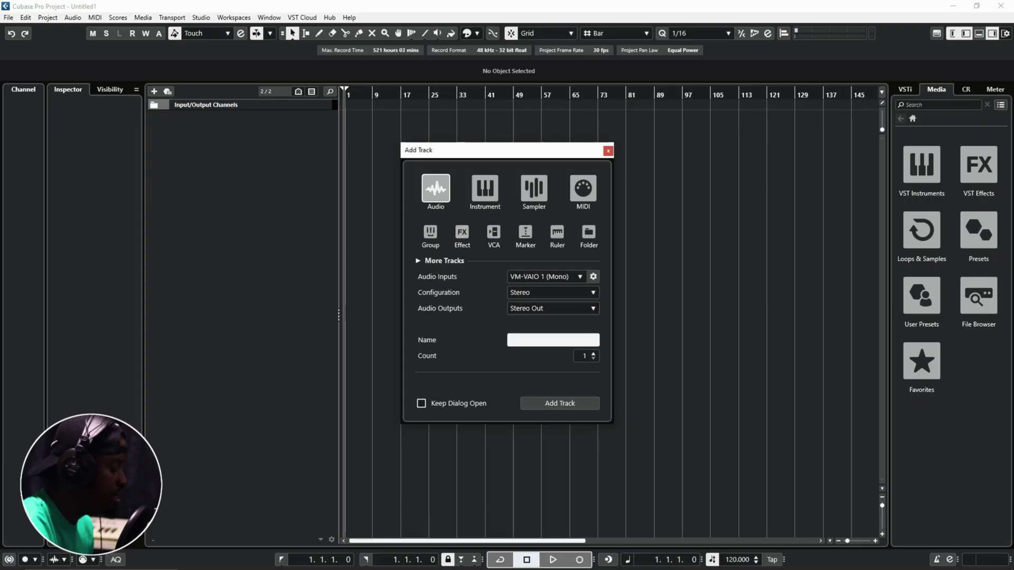
type("Vocal")
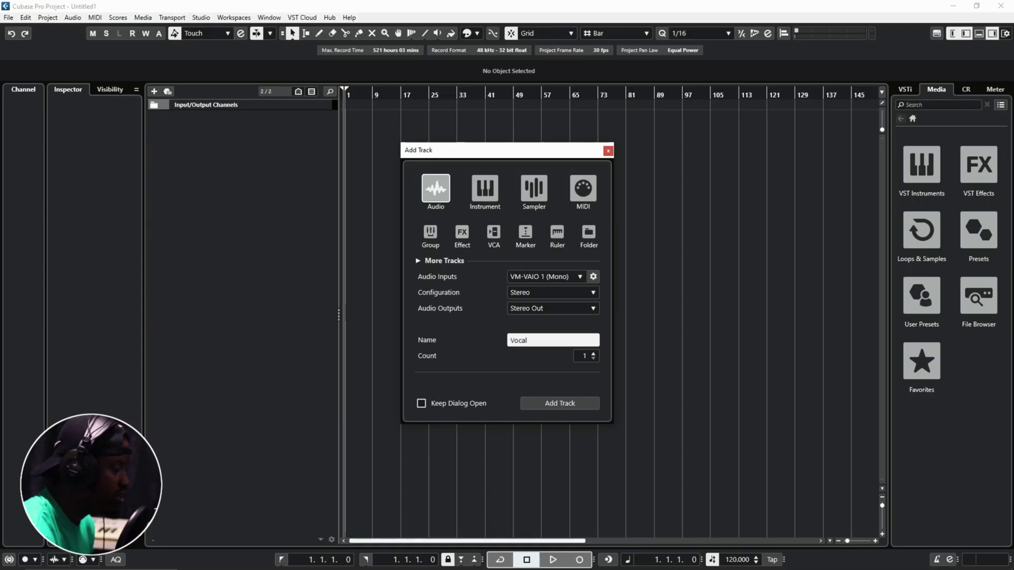
left_click(559, 402)
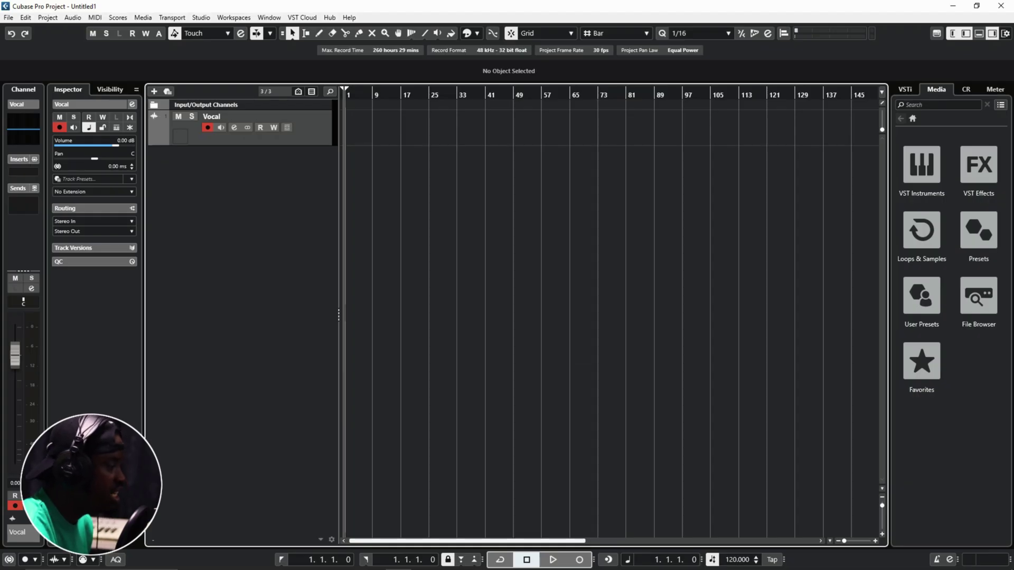
key("ctrl+z")
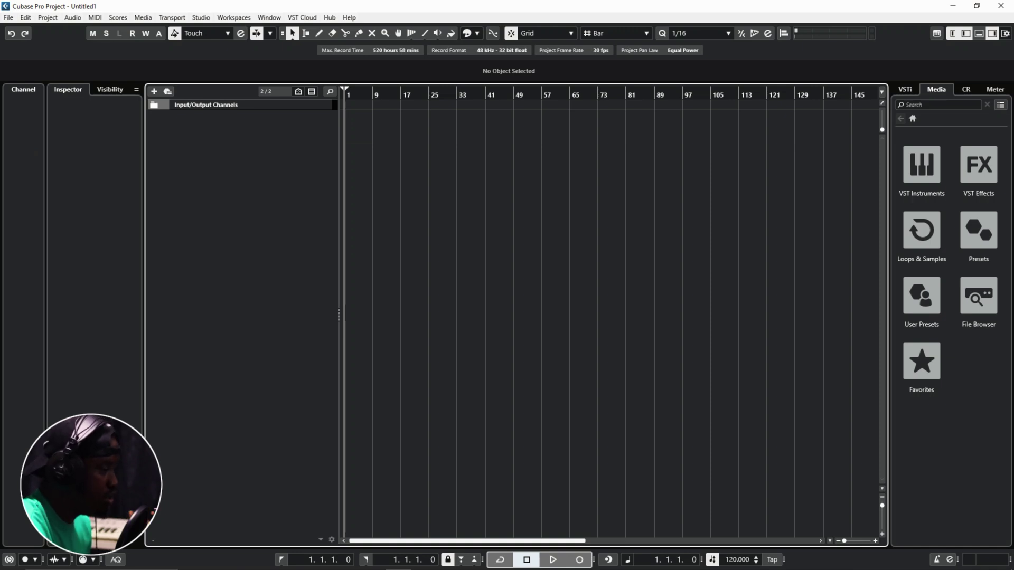
- Start adding an instrument track and choose LOOP TRACK as its VST instrument
left_click(48, 18)
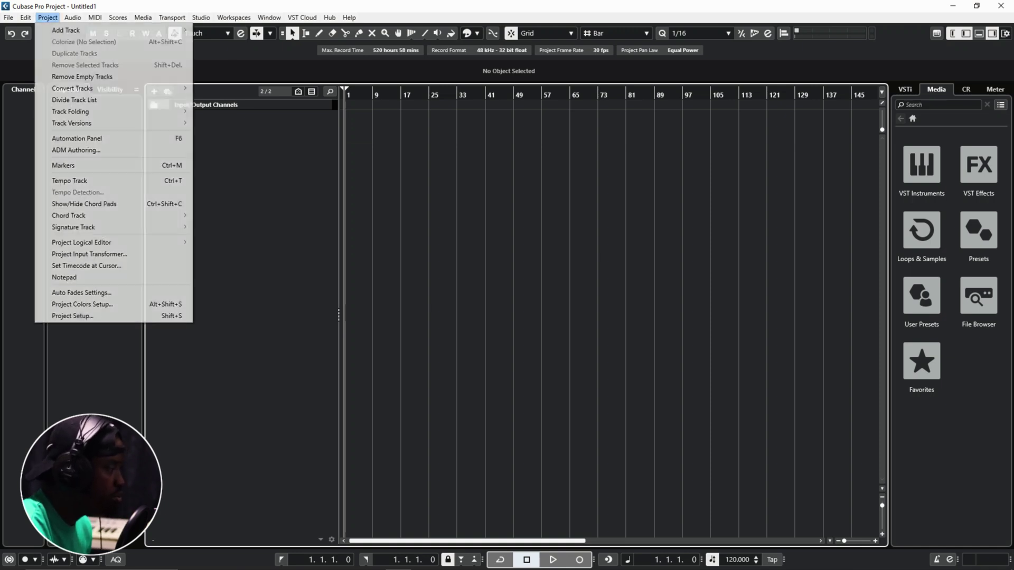
mouse_move(65, 30)
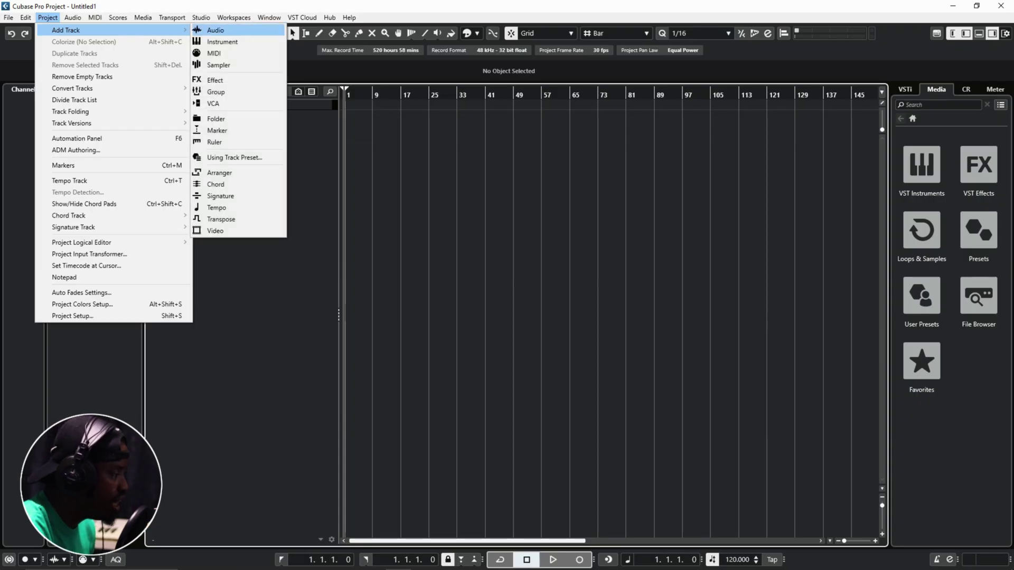
left_click(223, 41)
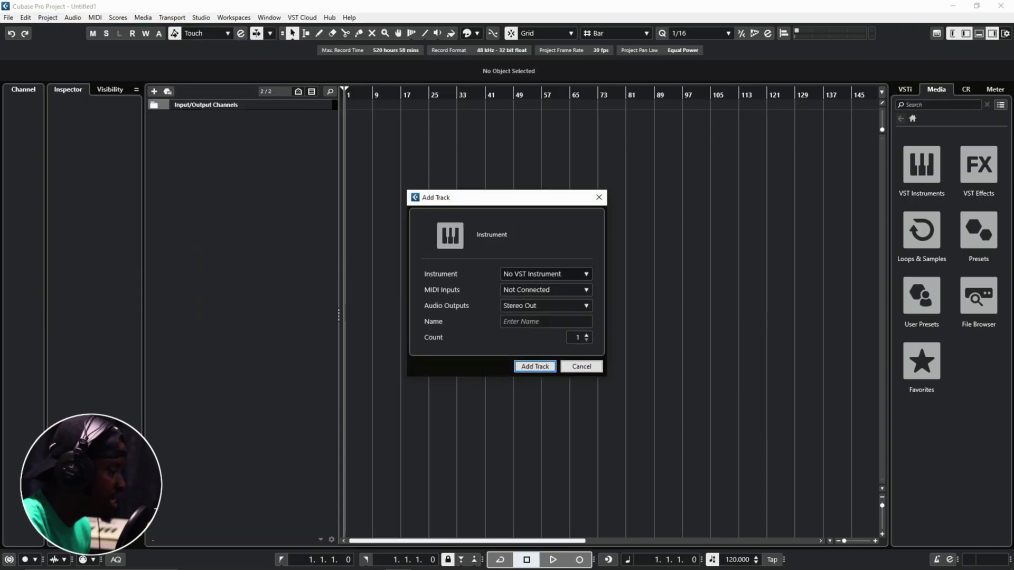
left_click(544, 273)
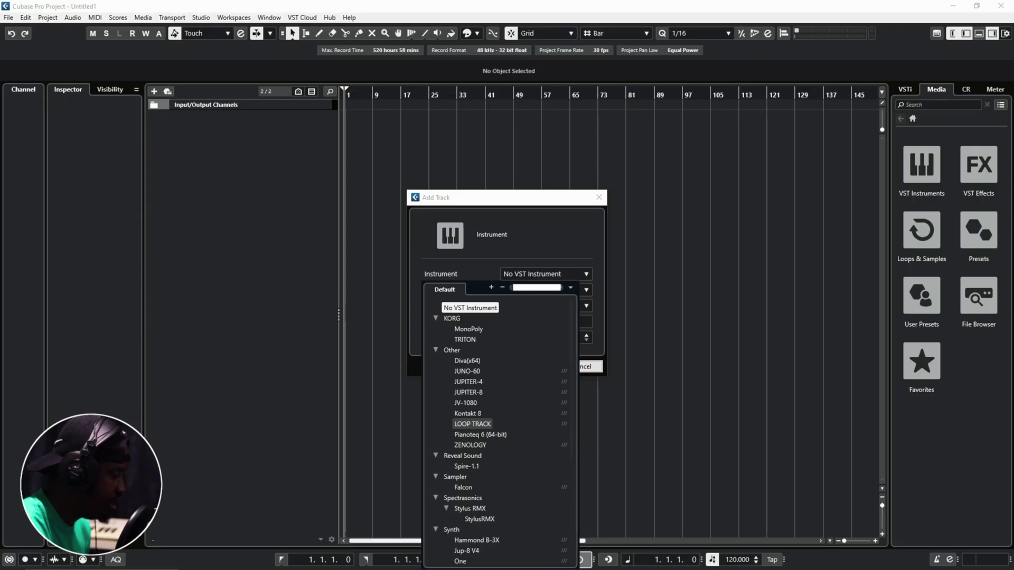
scroll(476, 446, "down", 4)
scroll(475, 449, "up", 4)
scroll(478, 455, "down", 6)
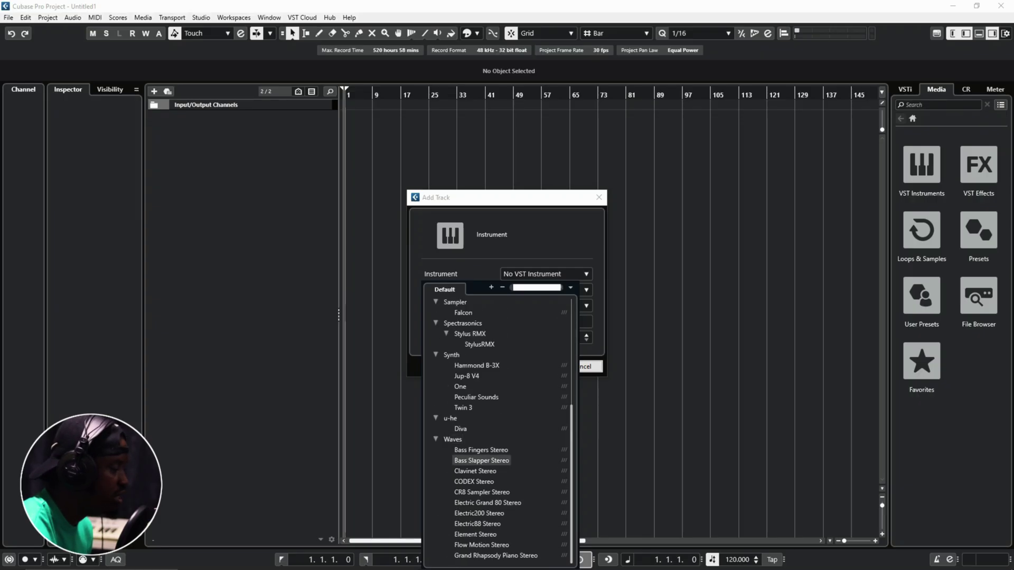
scroll(478, 459, "up", 6)
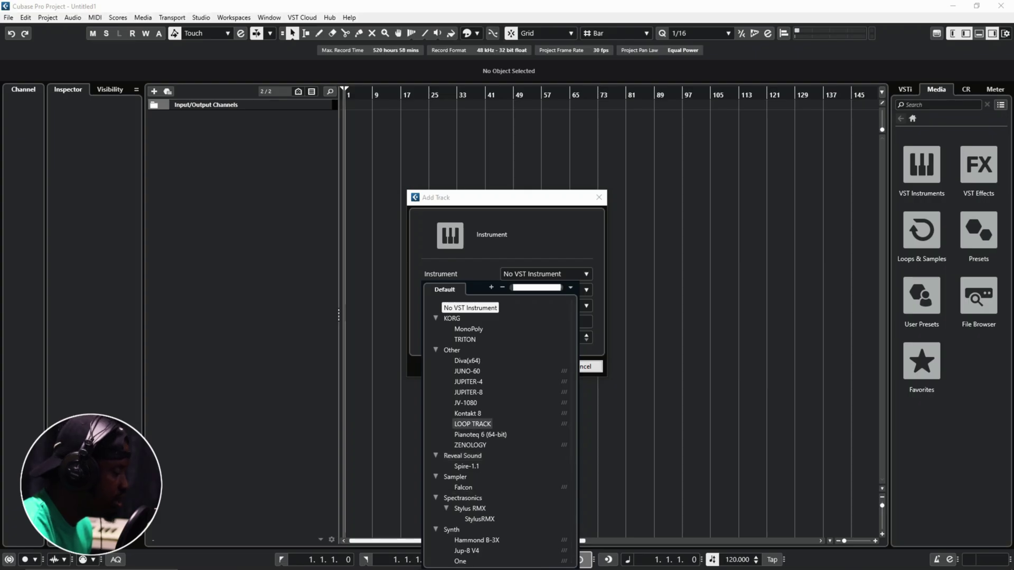
left_click(472, 424)
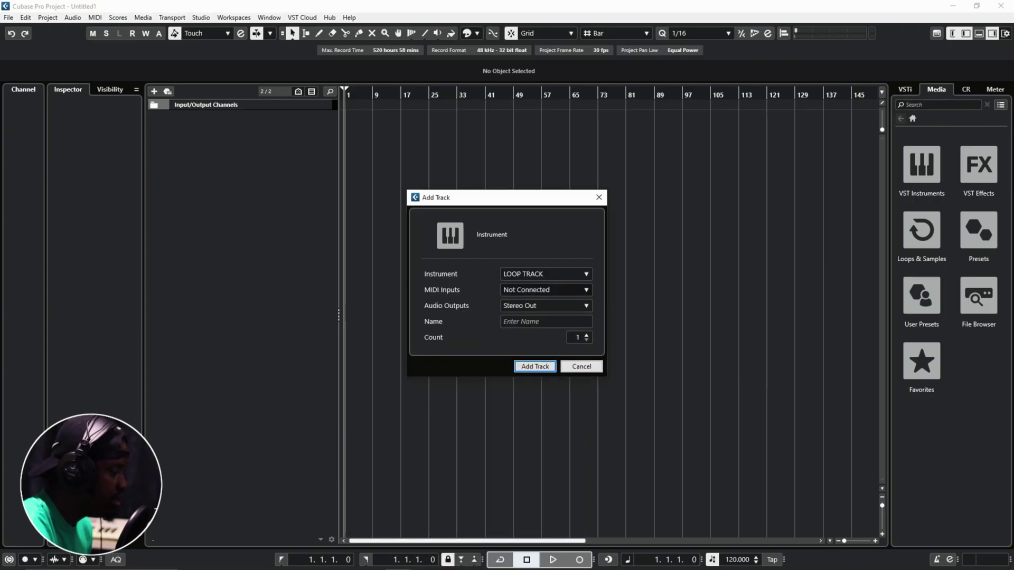
- Set the instrument track's MIDI input to Swissonic 61, name it Loop track, and add it to the project
left_click(544, 289)
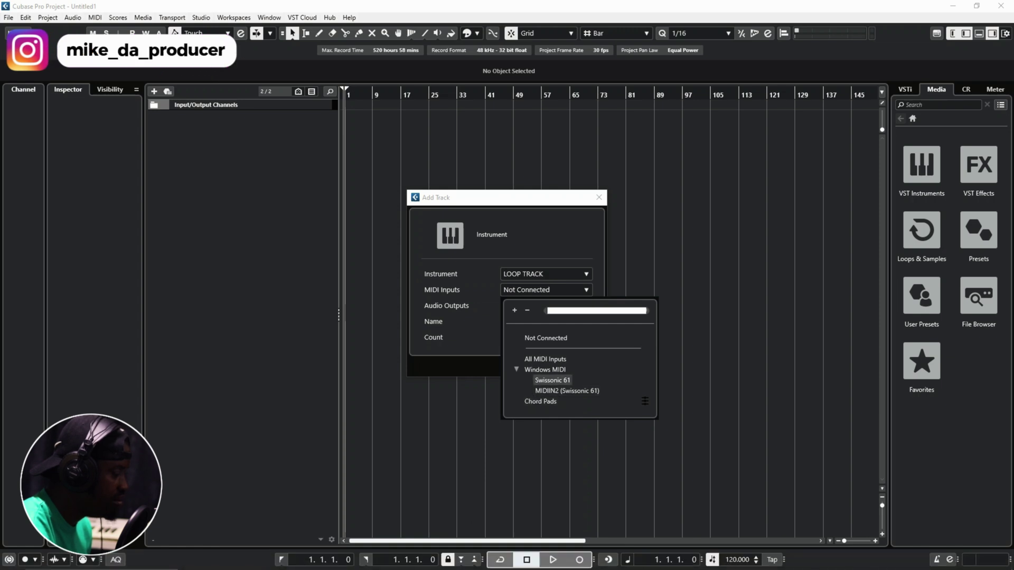
left_click(552, 380)
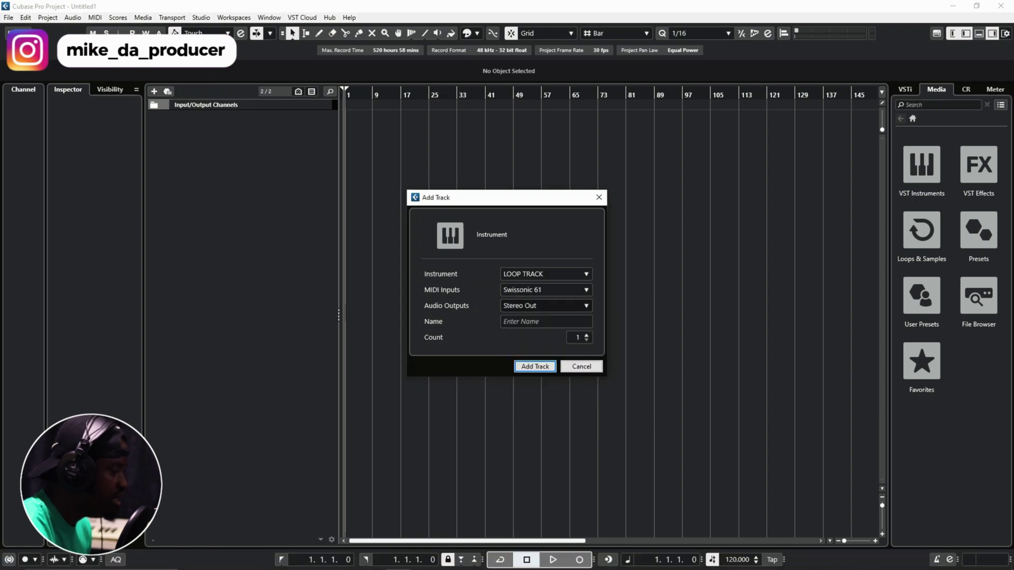
left_click(538, 322)
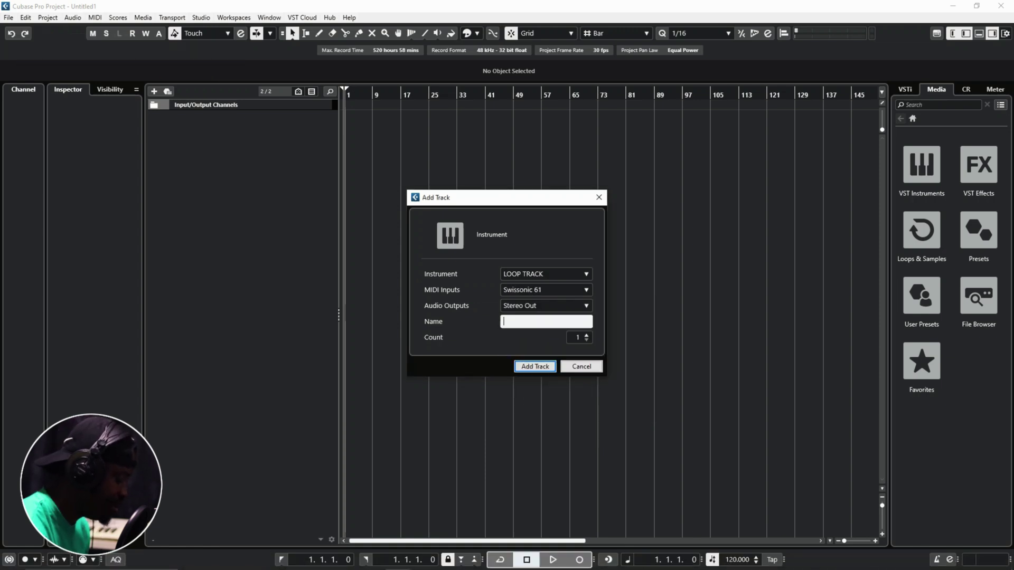
type("Loop track")
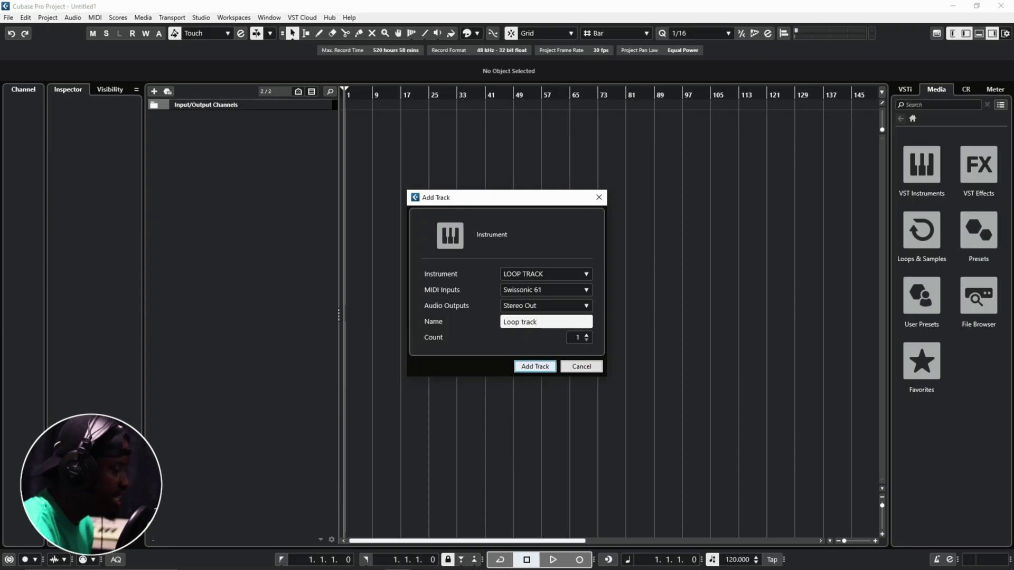
key("Return")
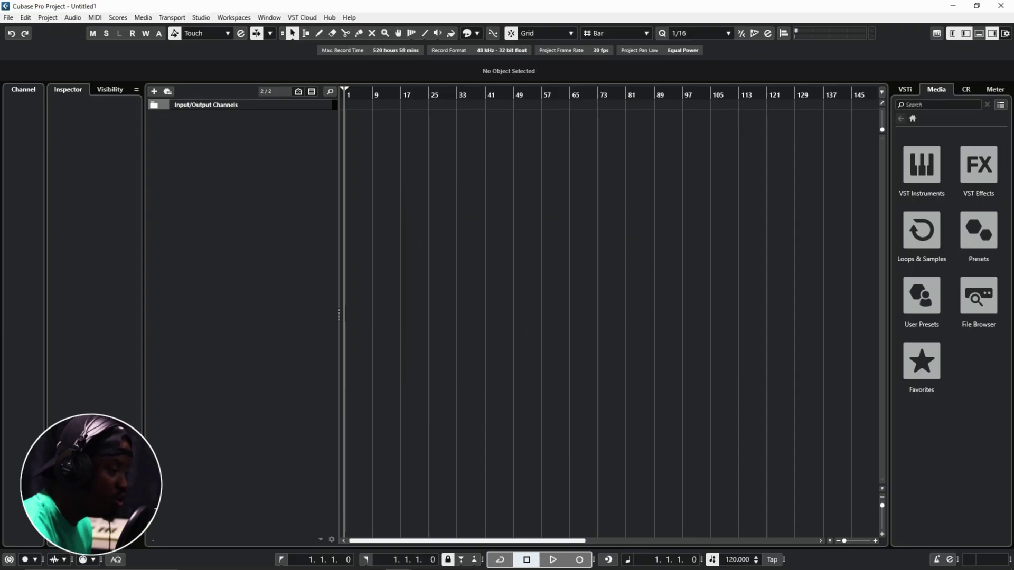
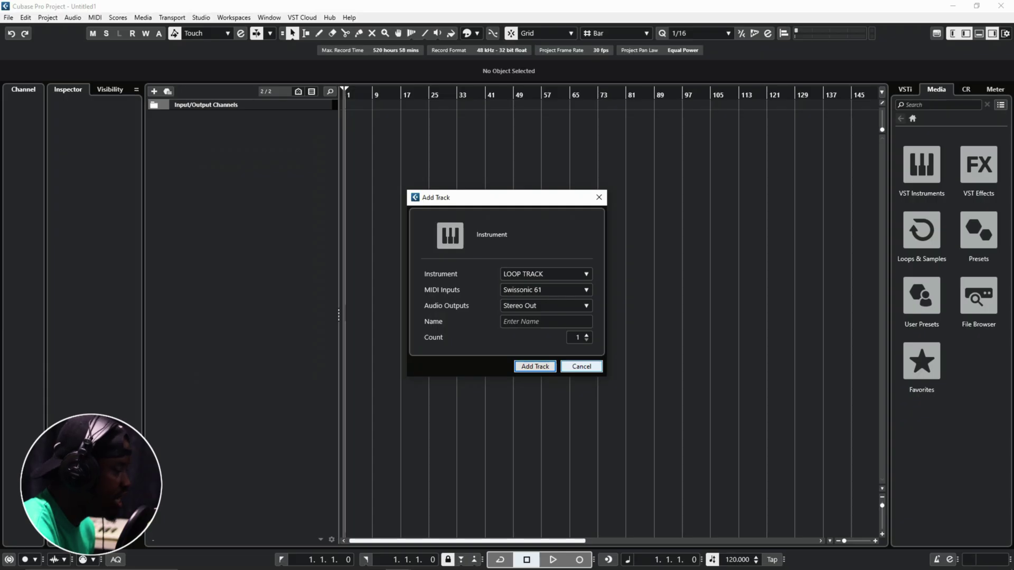
left_click(581, 366)
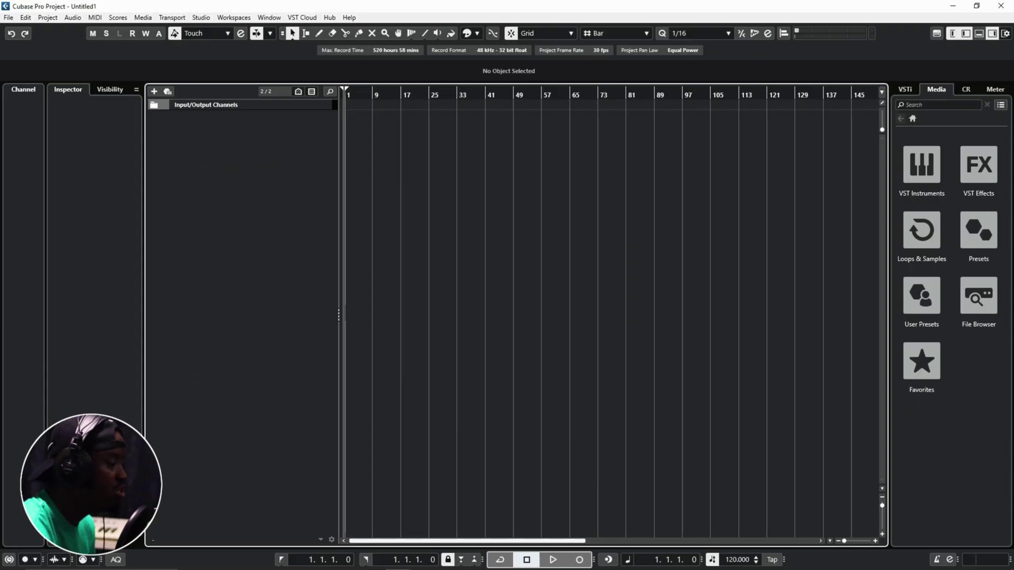
key("t")
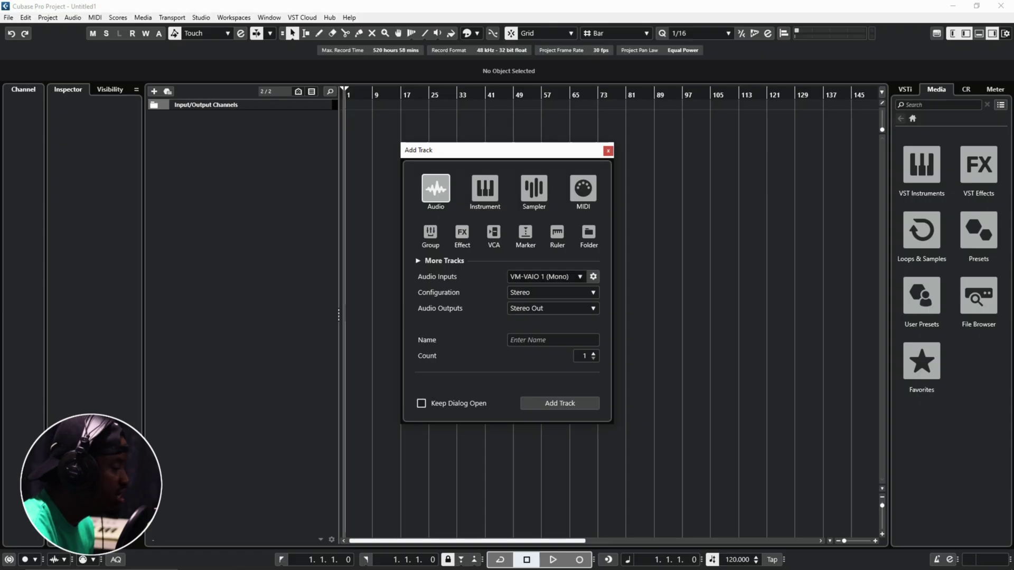
left_click(485, 189)
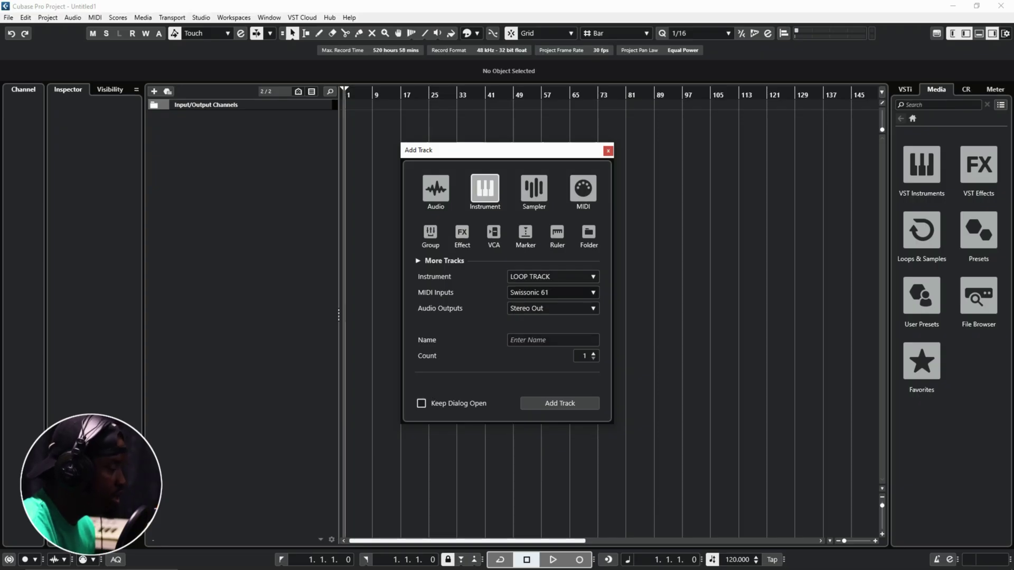
left_click(553, 309)
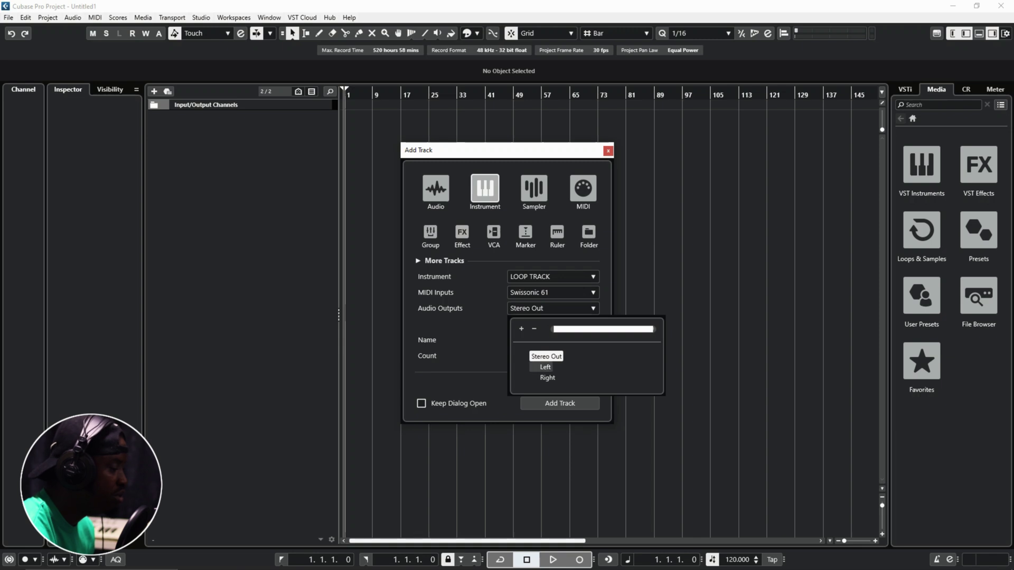
left_click(547, 356)
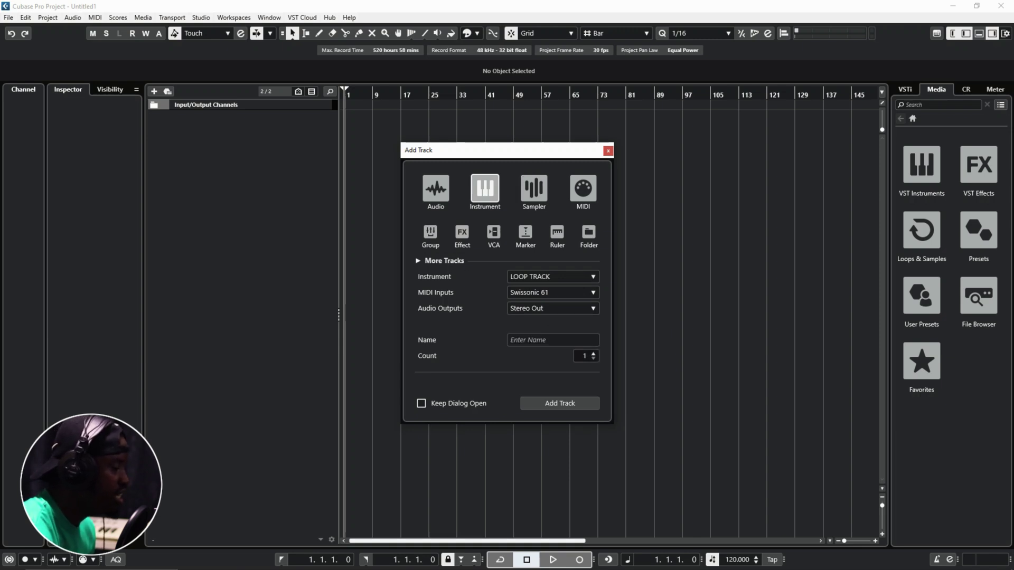
left_click(608, 150)
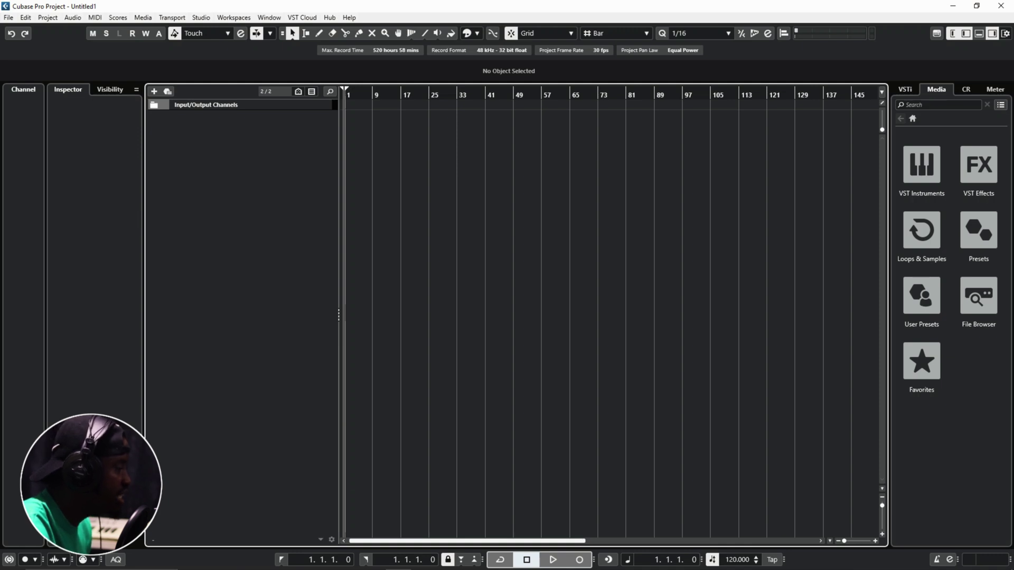
- Start adding an effect track and choose Pro-Q 3 from the EQ category as its effect
left_click(47, 17)
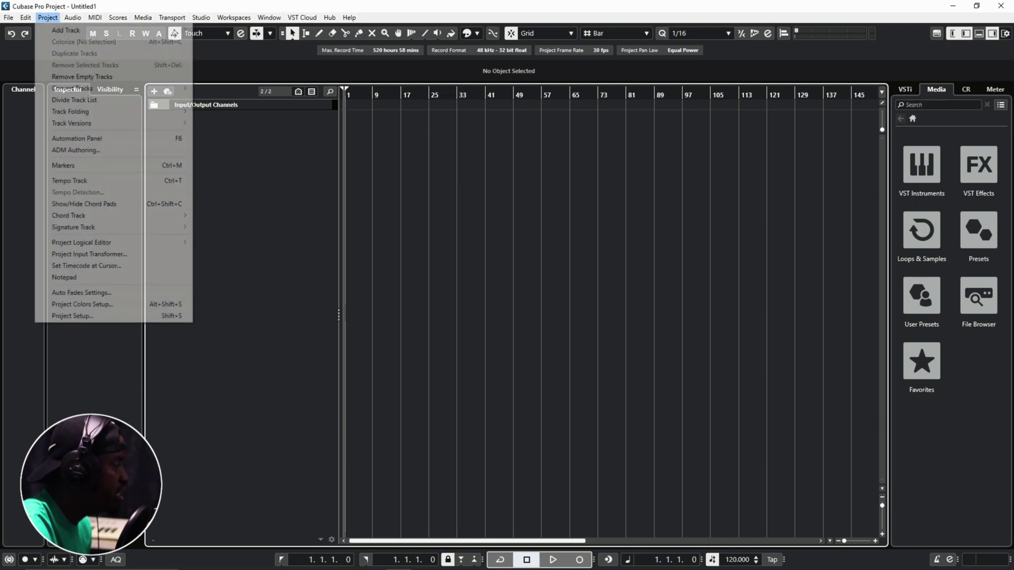
mouse_move(66, 30)
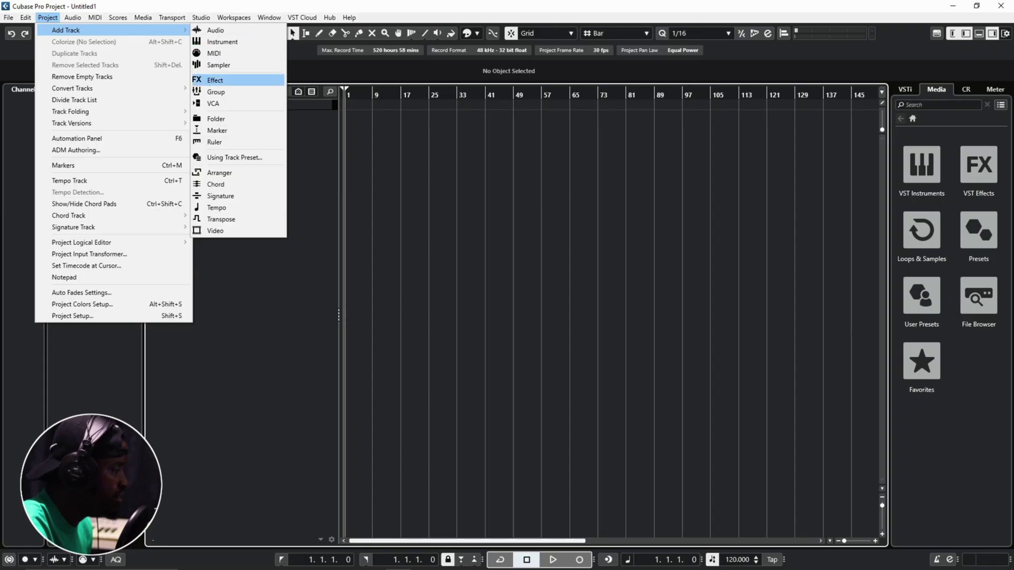
left_click(215, 80)
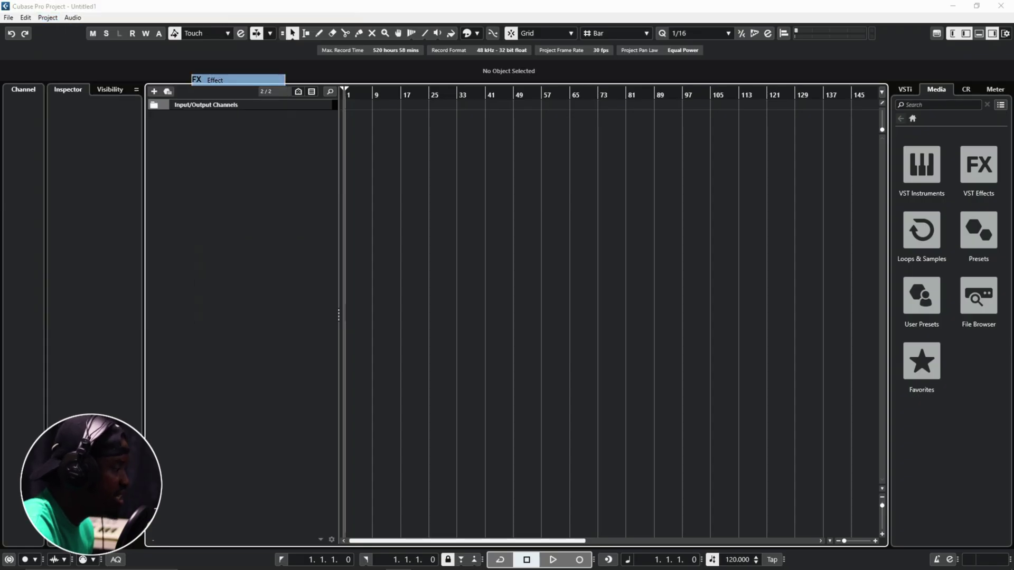
left_click(544, 261)
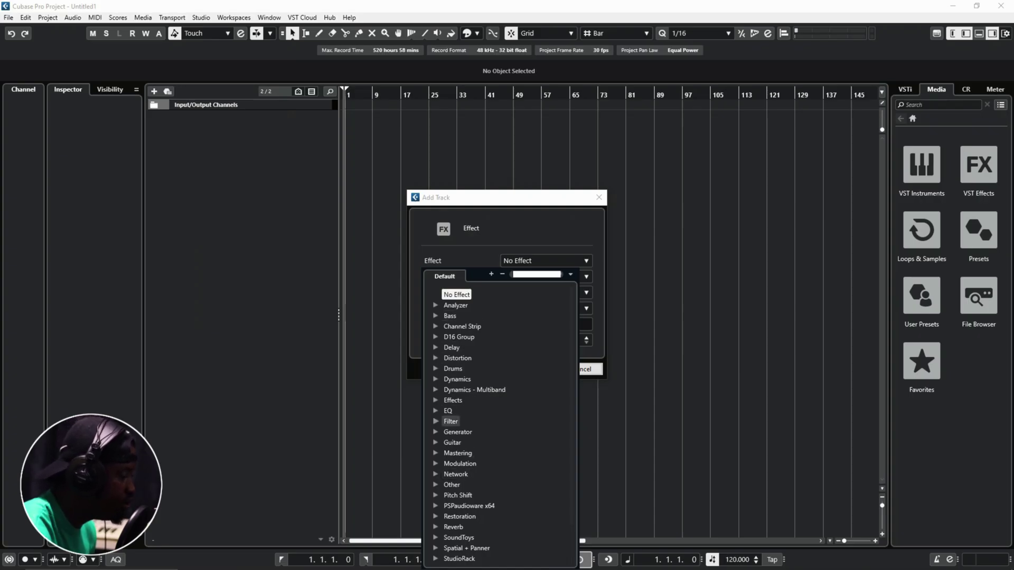
left_click(447, 410)
scroll(477, 484, "down", 10)
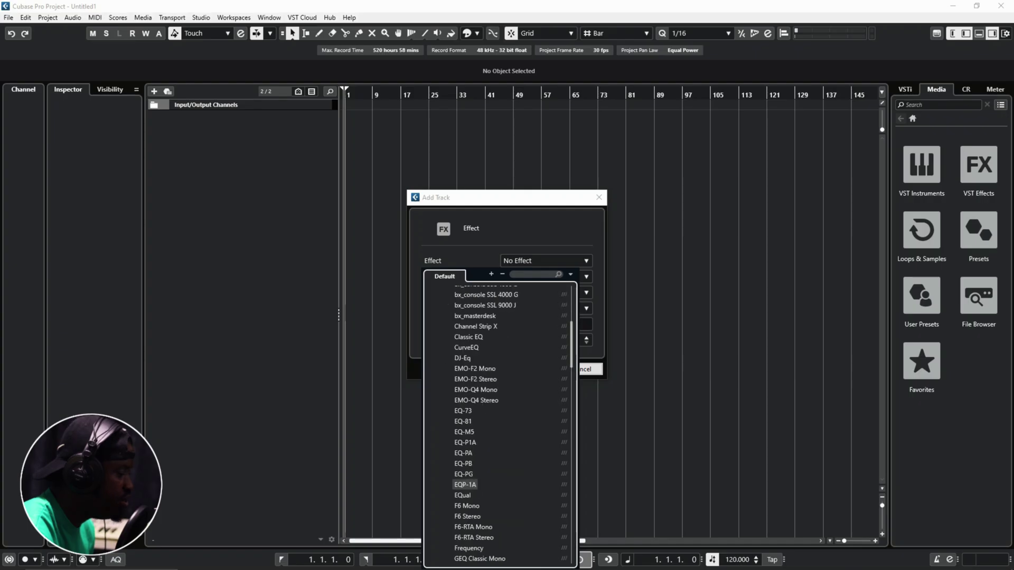
scroll(478, 485, "down", 8)
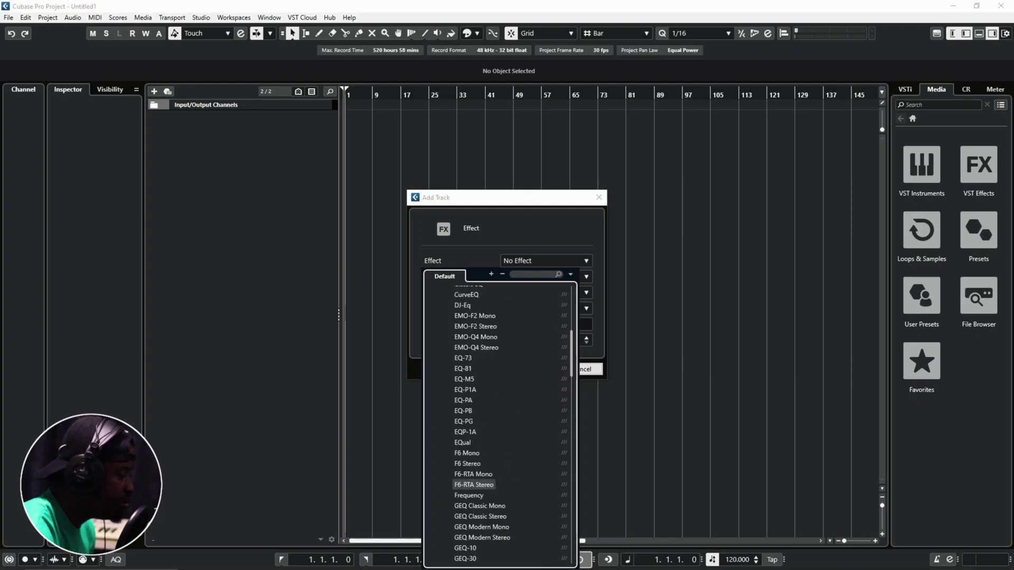
scroll(477, 485, "down", 2)
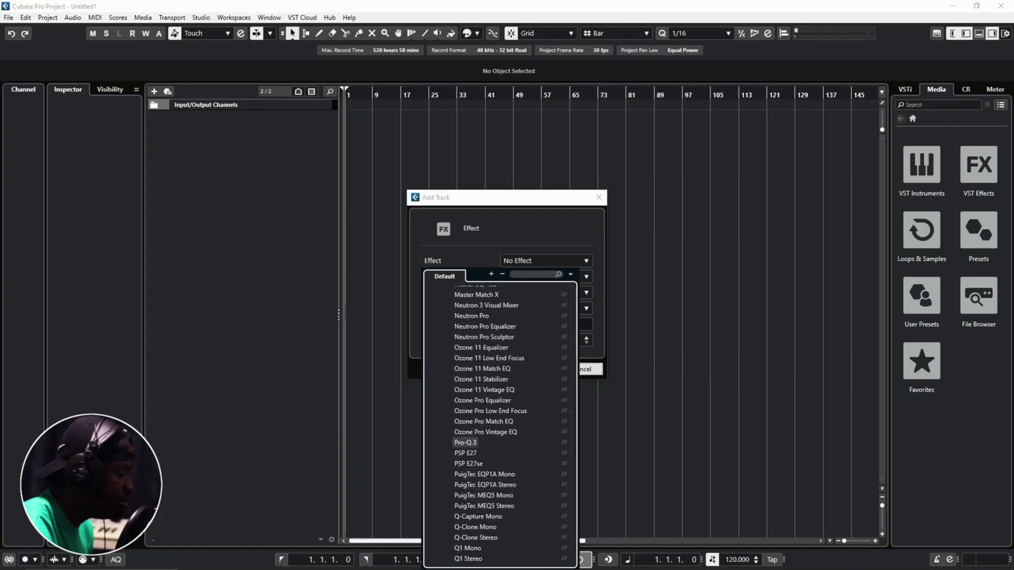
left_click(465, 444)
- Add the effect track to the project under the name Eq, and undo its addition
left_click(546, 324)
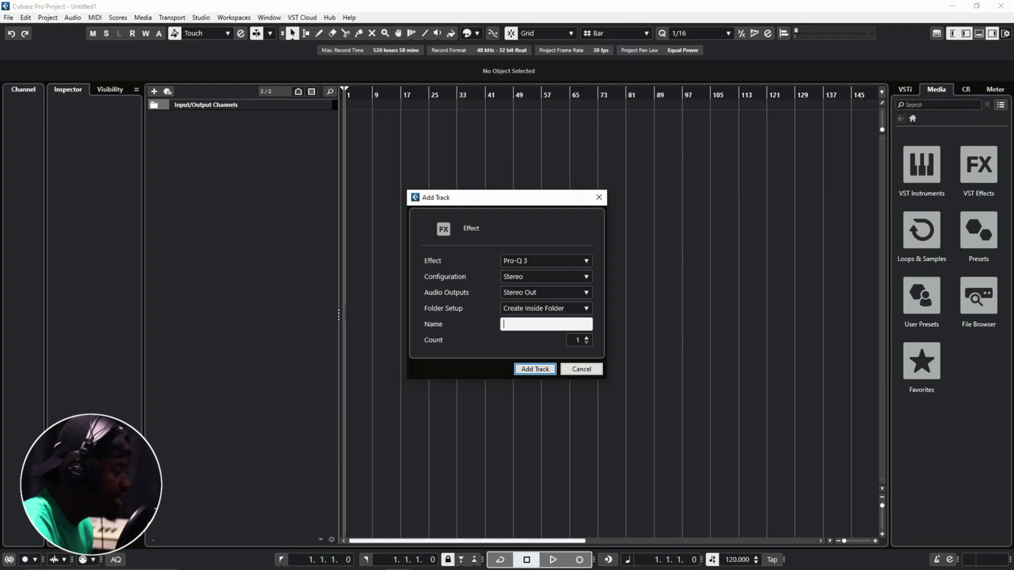
type("Eq")
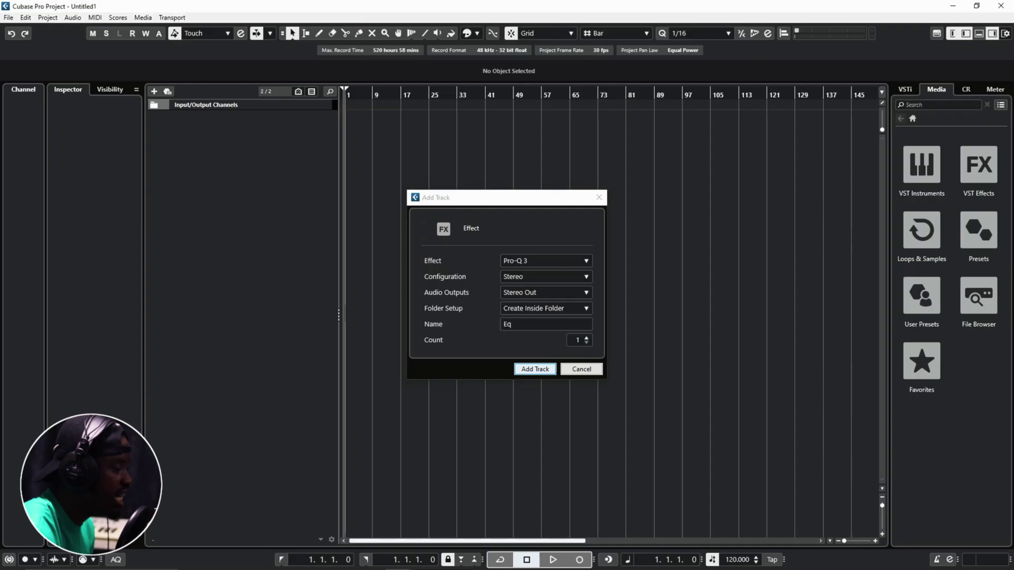
key("Return")
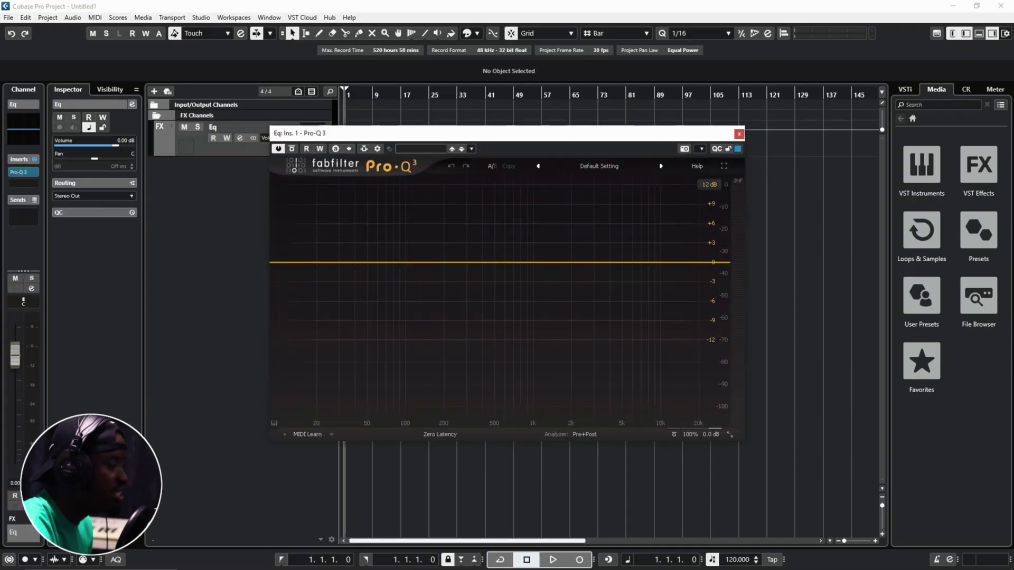
left_click_drag(483, 137, 548, 182)
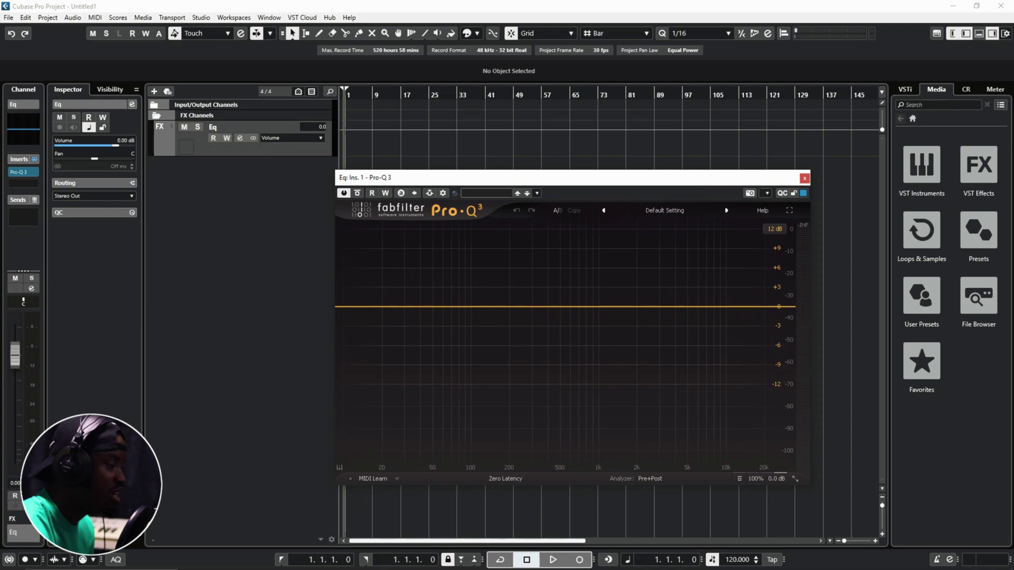
key("ctrl+z")
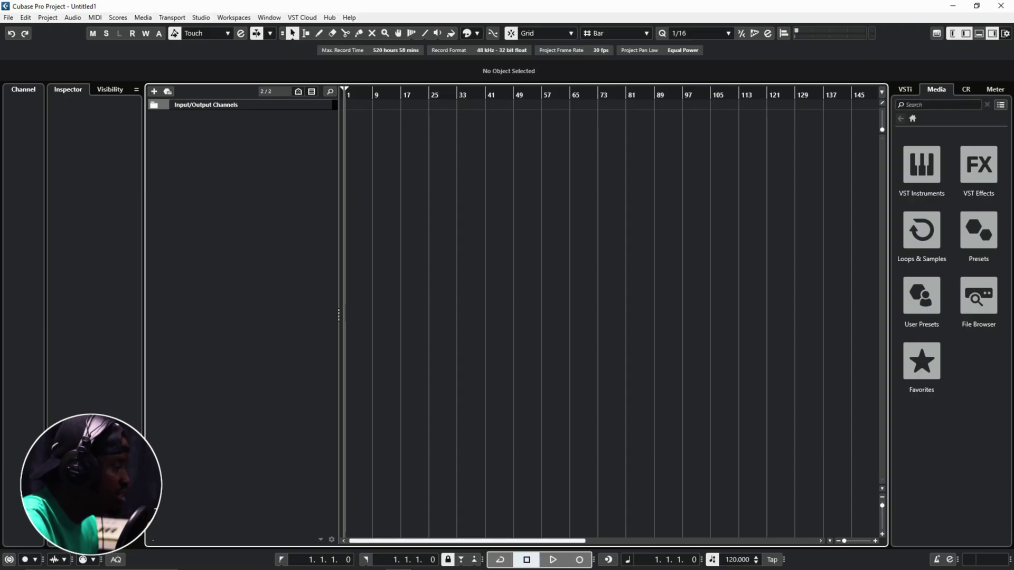
- Add one folder track named Drums, and undo its addition
left_click(47, 17)
mouse_move(66, 30)
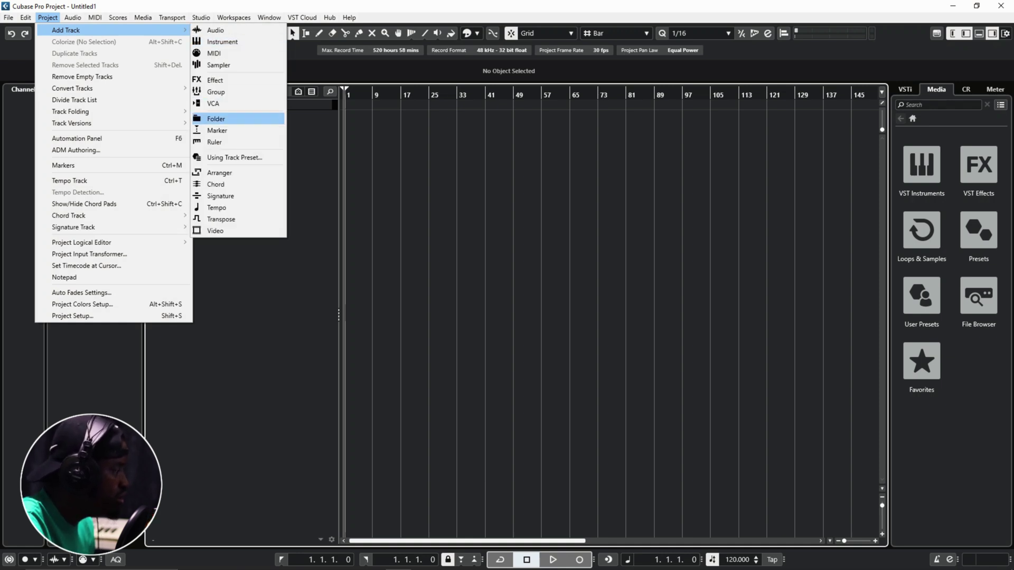
left_click(216, 118)
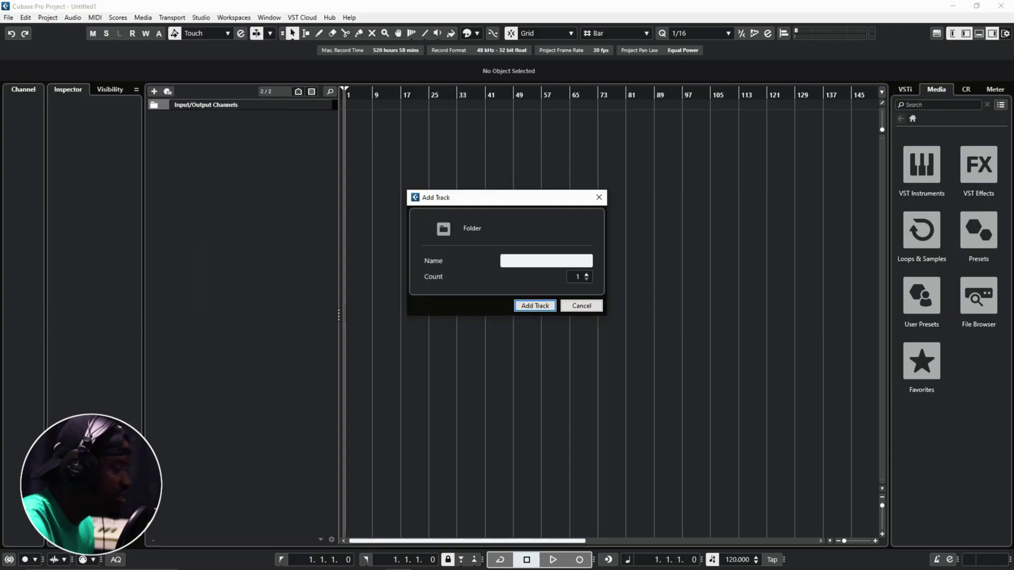
type("Dr")
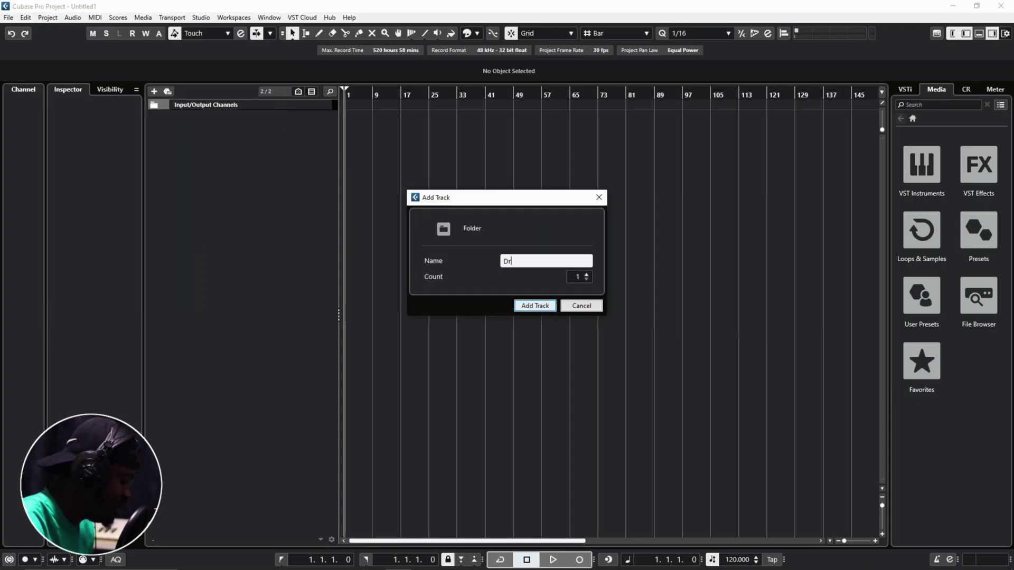
type("ums")
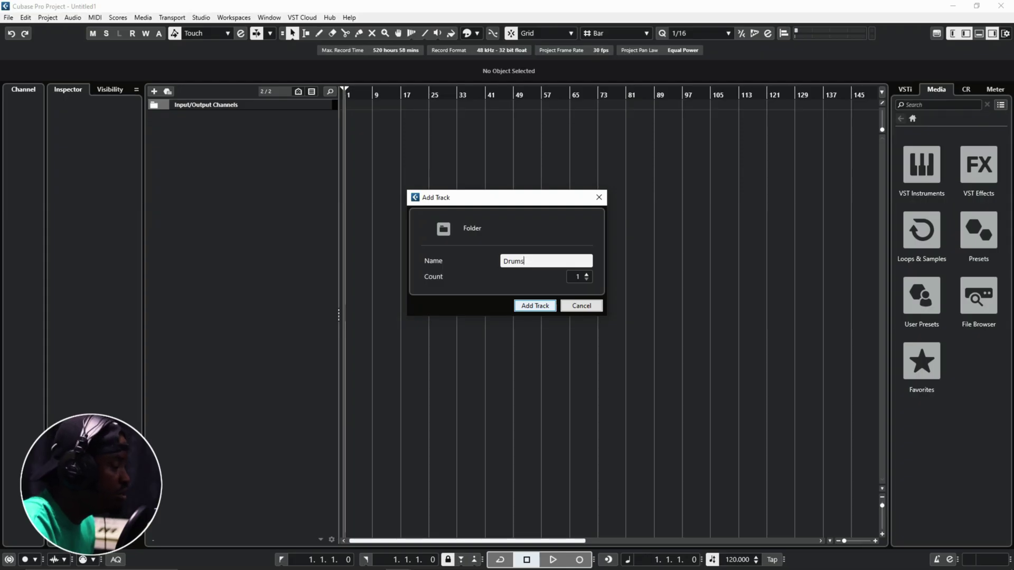
key("Return")
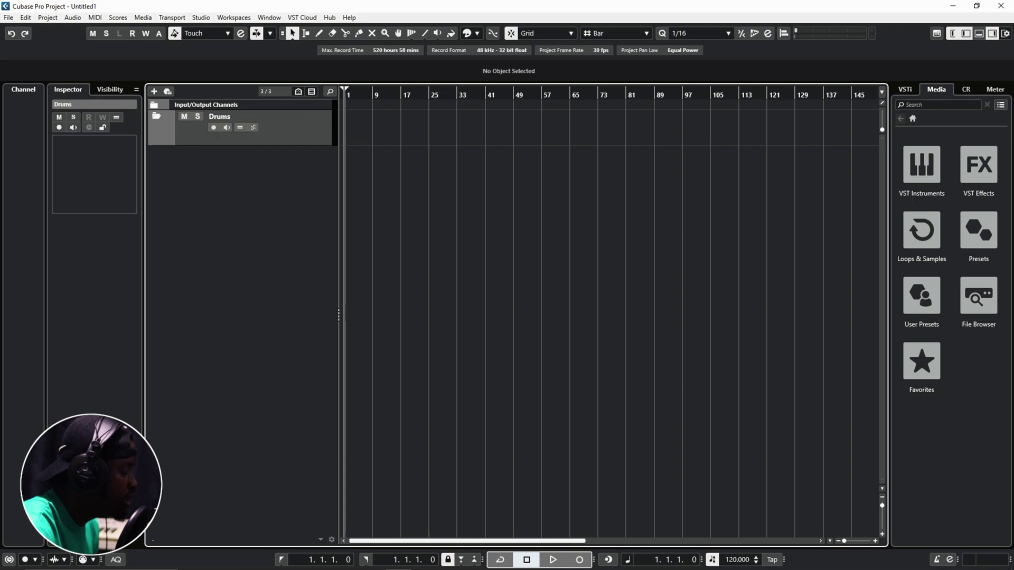
key("ctrl+z")
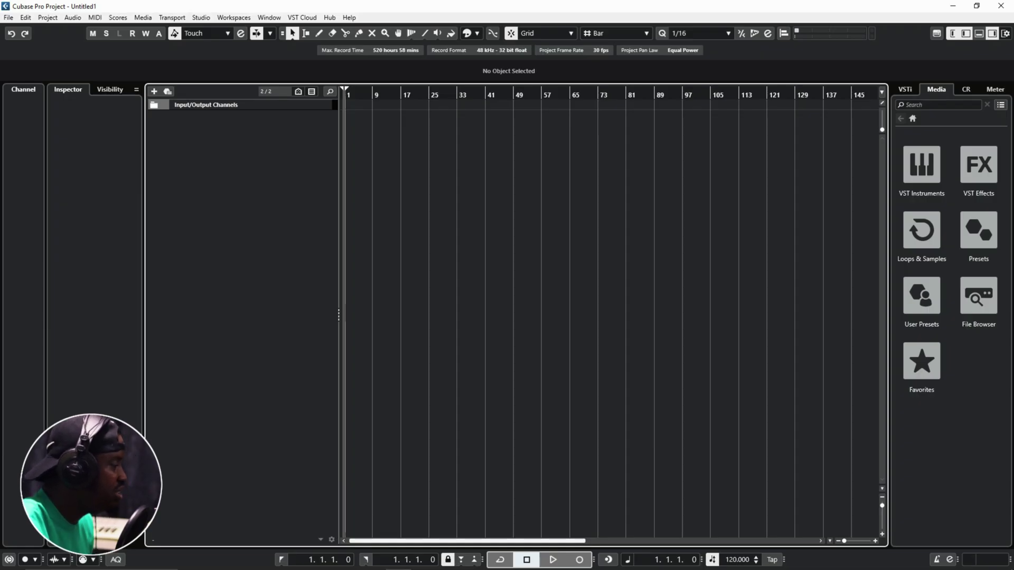
- Add a stereo group track named Drum Bus with the folder setup Create Outside Folder
right_click(169, 138)
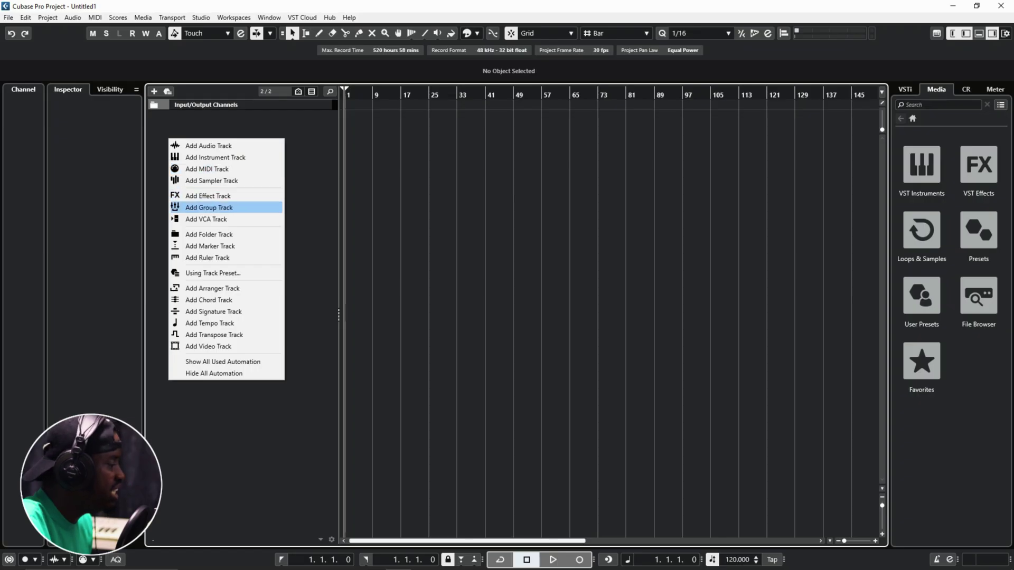
key("Return")
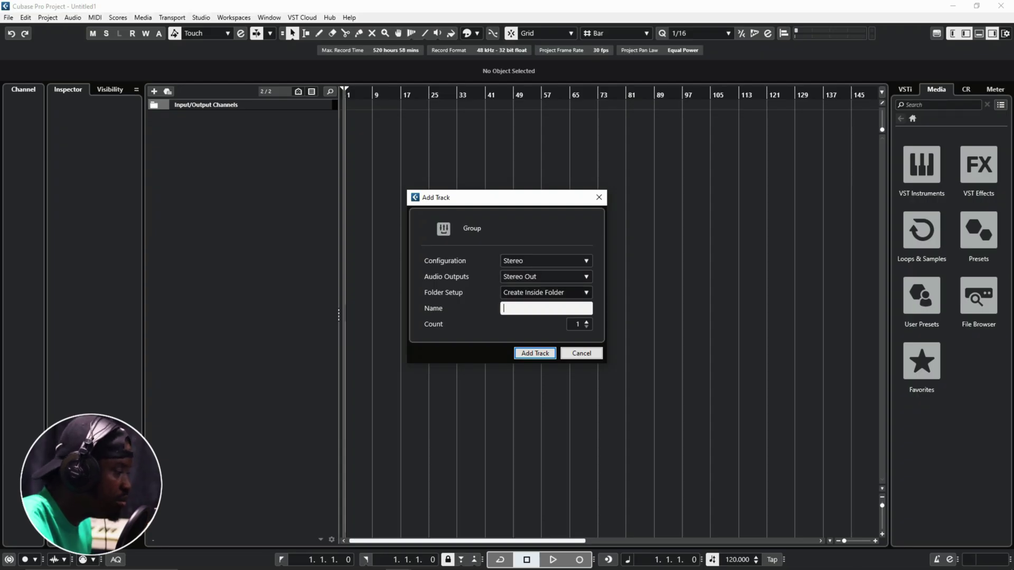
left_click(546, 293)
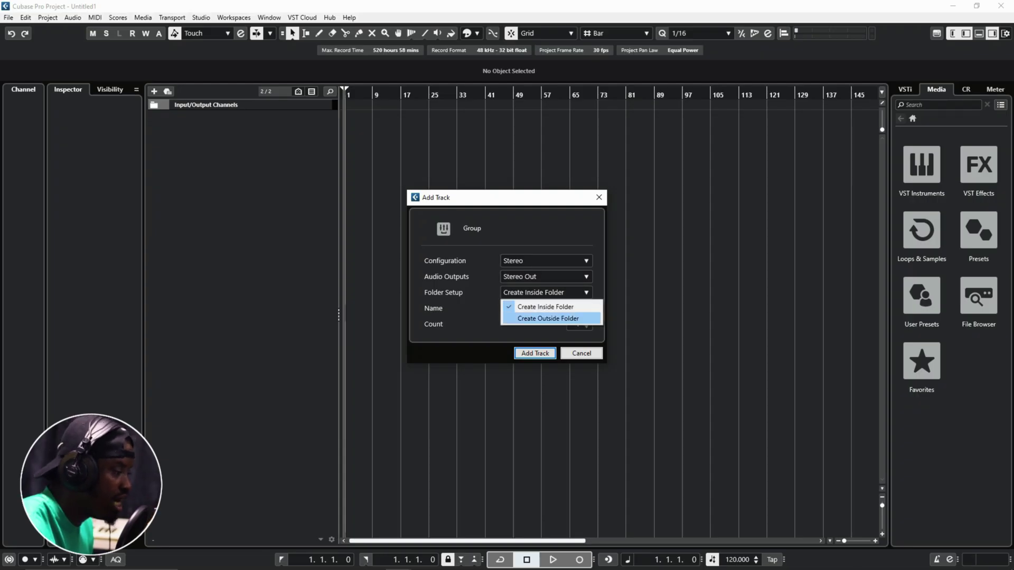
left_click(548, 318)
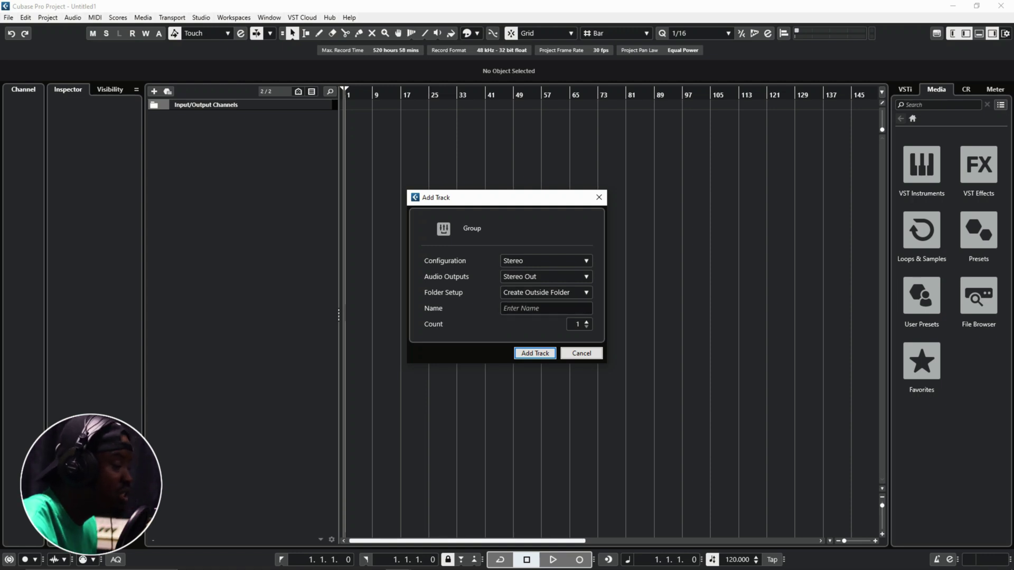
left_click(545, 309)
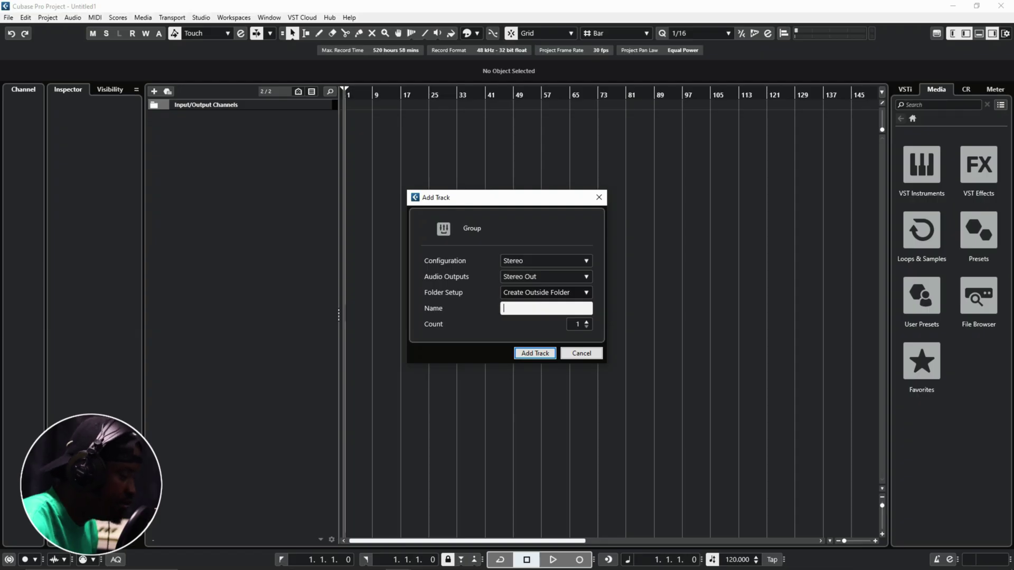
type("Dru")
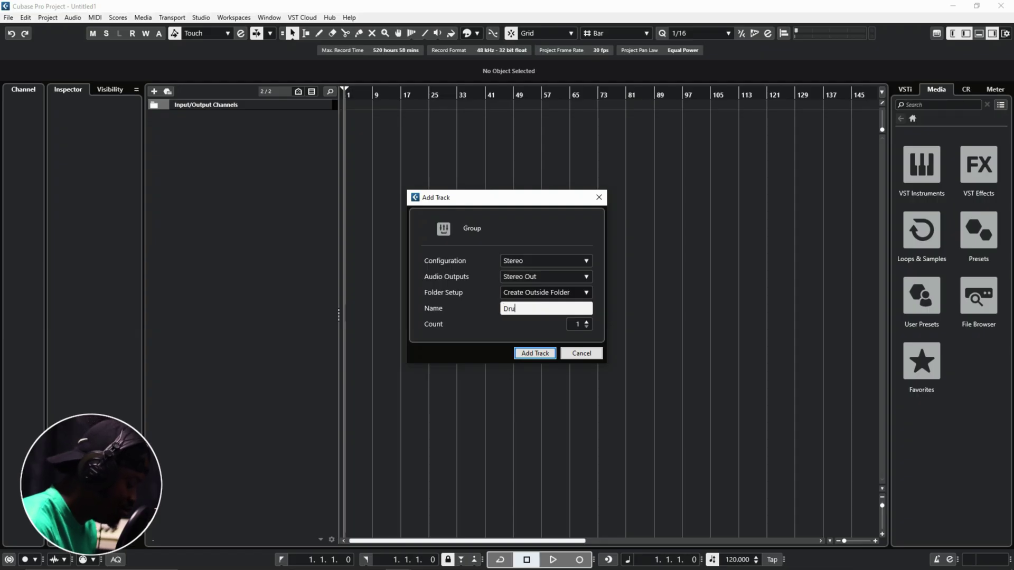
type("m Bus")
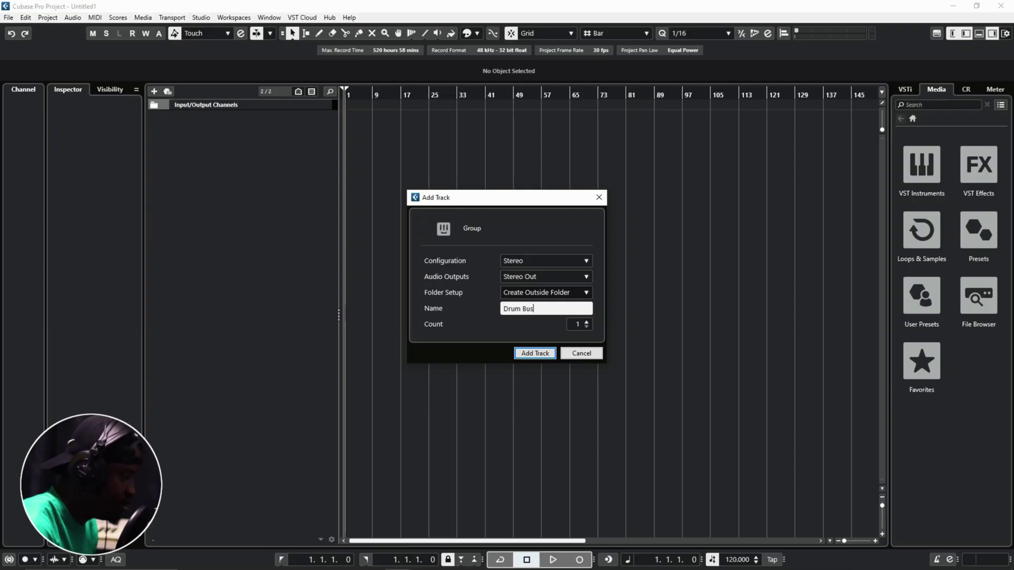
key("Return")
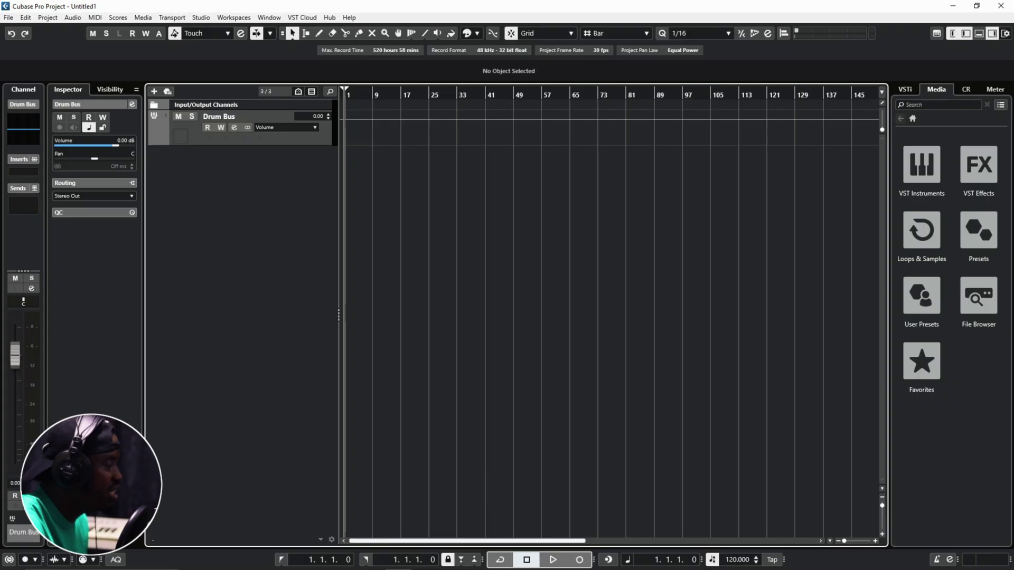
- Enlarge the height of the Drum Bus track, and reduce it again slightly
key("shift+h")
key("shift+h")
key("shift+h")
key("shift+h")
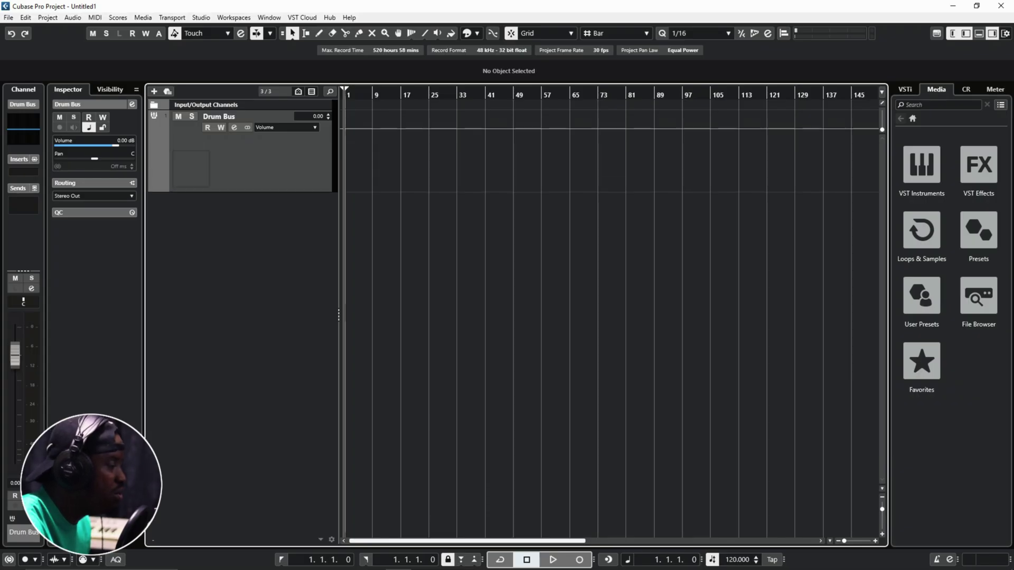
key("shift+g")
key("shift+g")
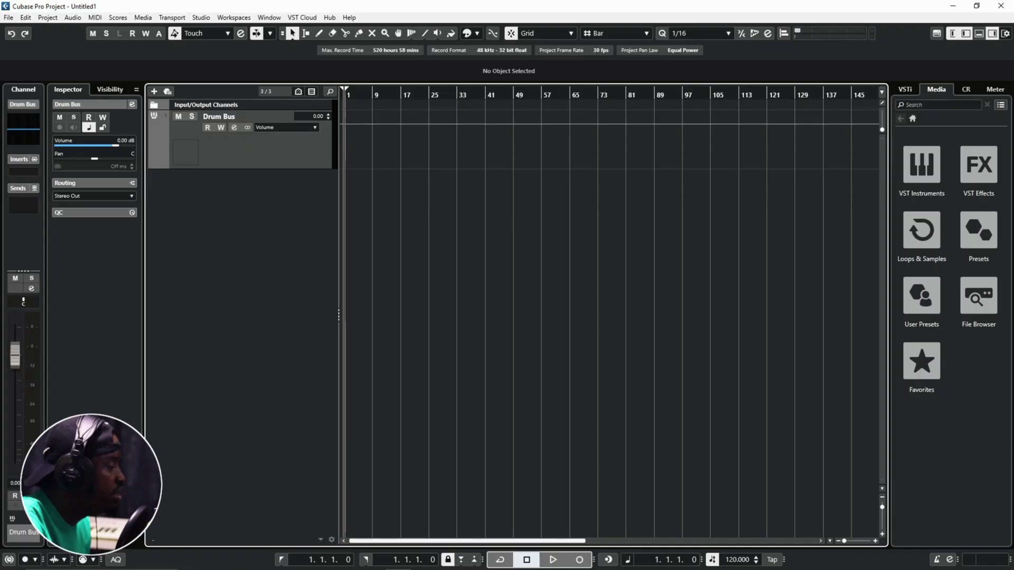
- Remove the Drum Bus group track from the project
right_click(248, 154)
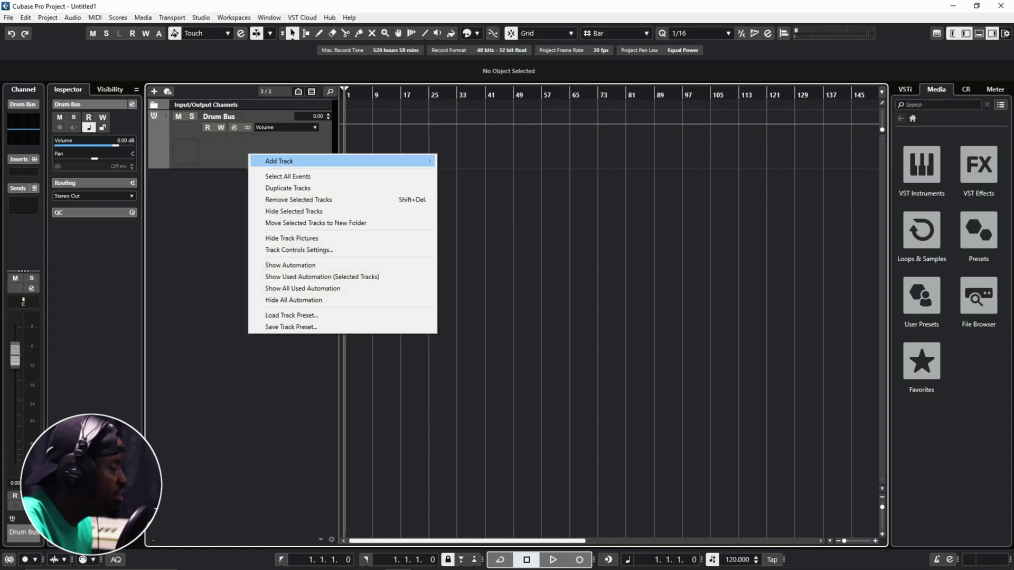
key("Escape")
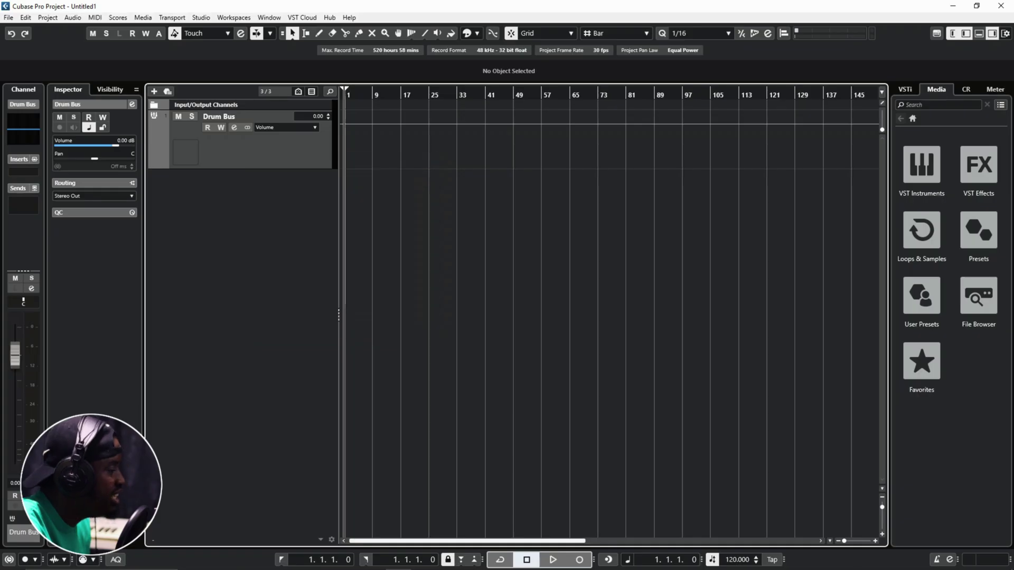
right_click(239, 160)
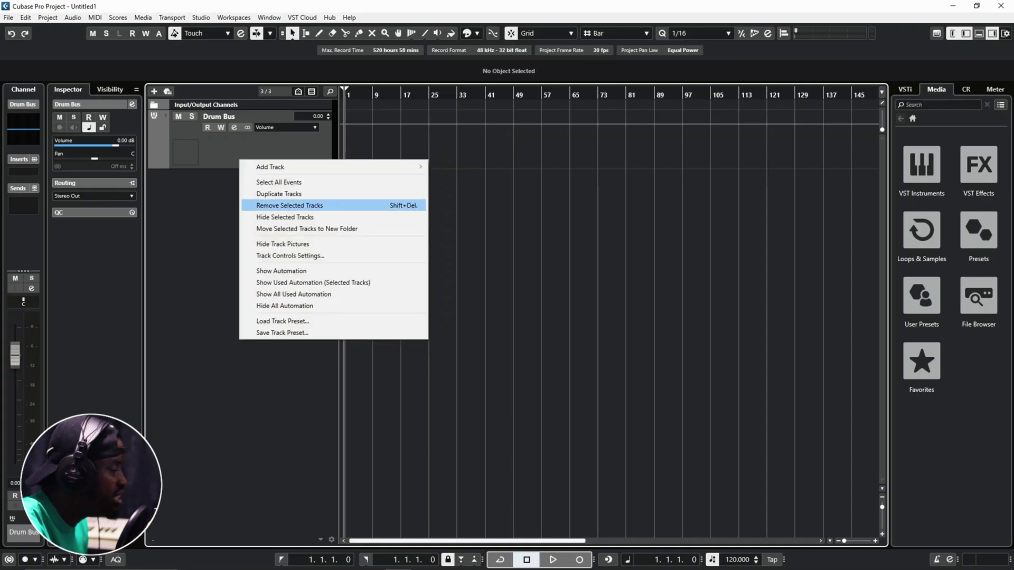
left_click(274, 206)
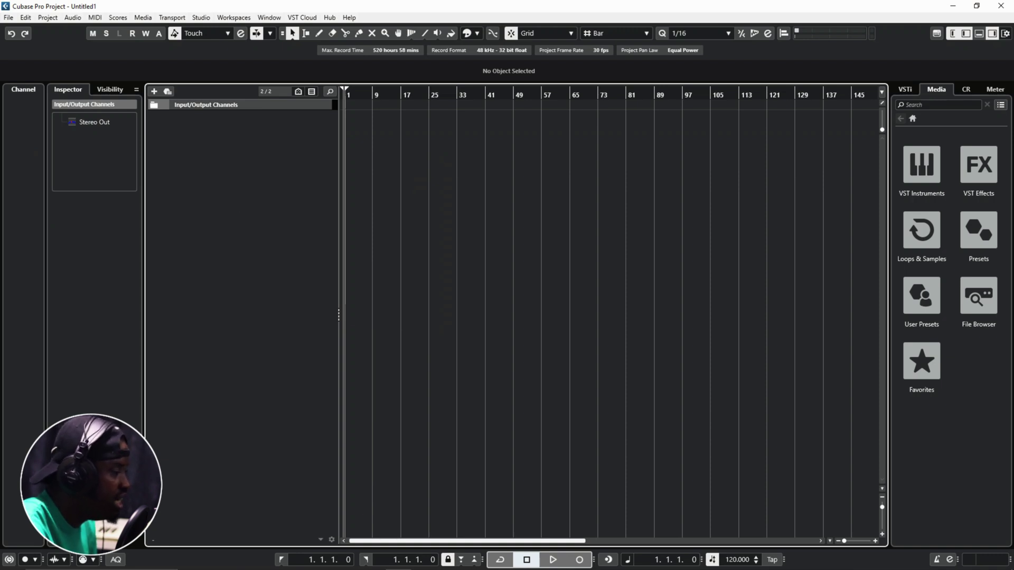
- Examine the Add Track settings for the audio, instrument, sampler, MIDI, group, effect, VCA and marker track types
key("t")
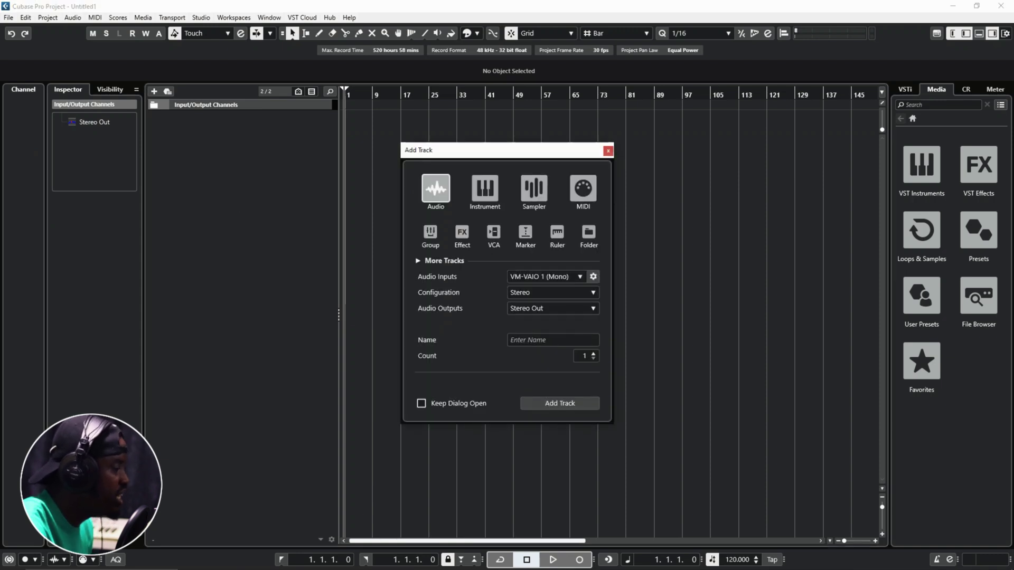
left_click(484, 188)
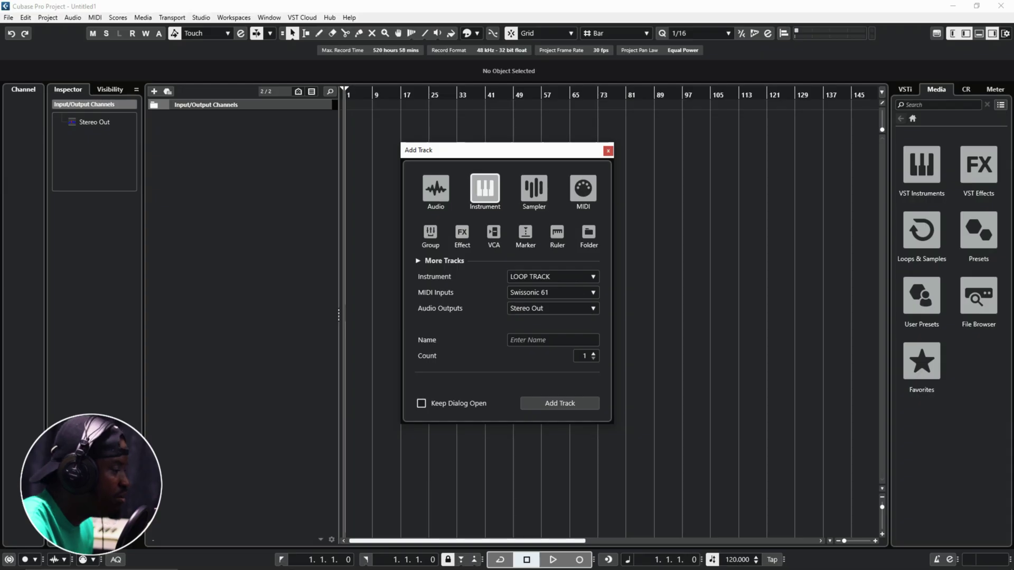
left_click(436, 188)
left_click(484, 188)
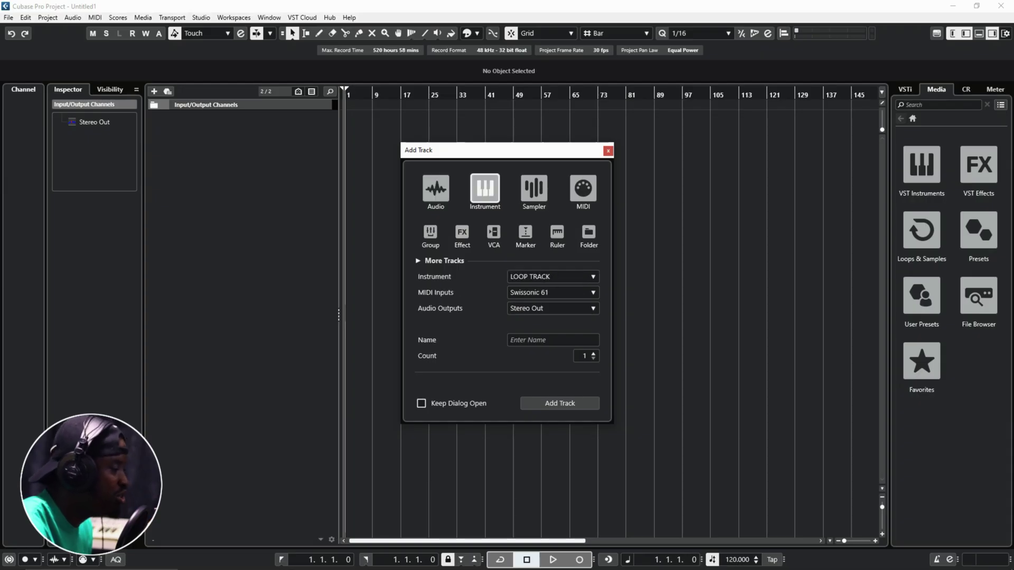
left_click(533, 188)
left_click(583, 188)
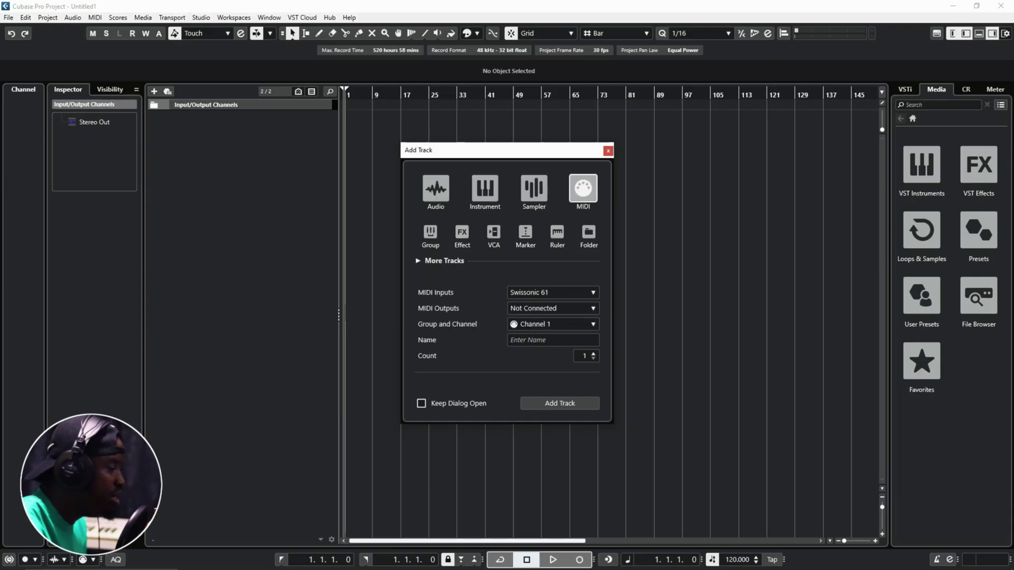
left_click(431, 232)
left_click(462, 232)
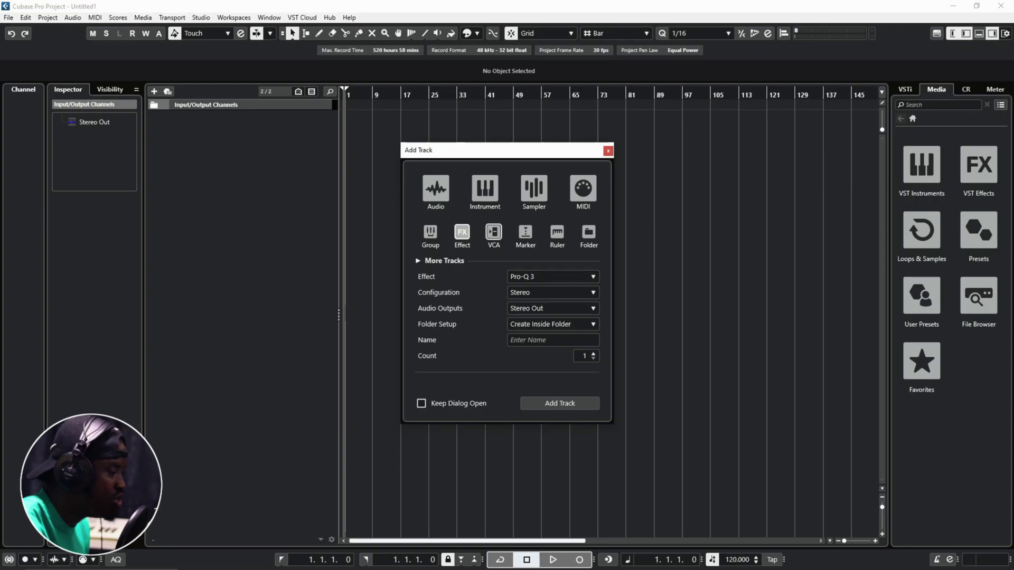
left_click(494, 233)
left_click(525, 232)
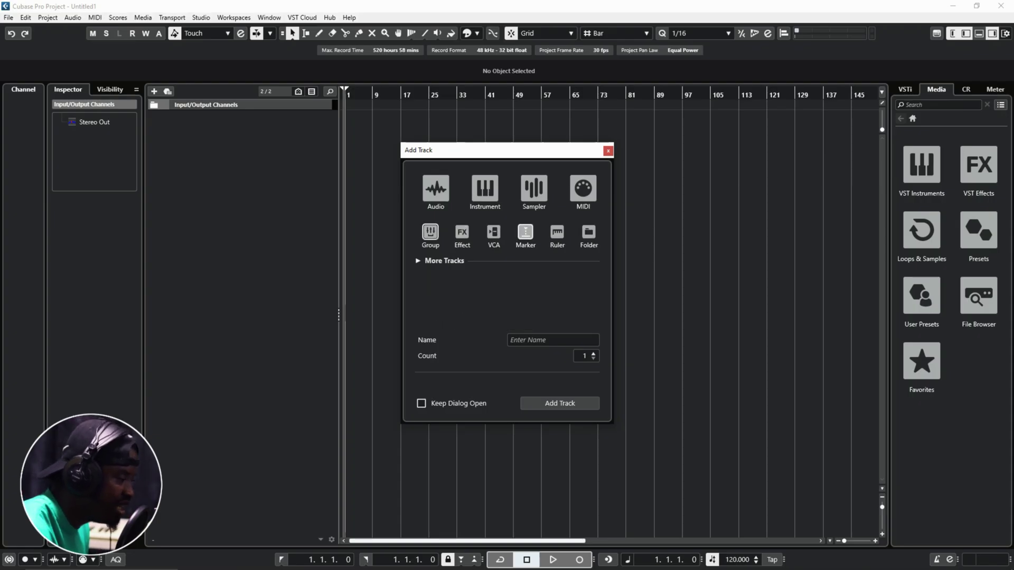
- Review the additional track types and the audio track settings, and close the Add Track dialog without adding a track
left_click(442, 261)
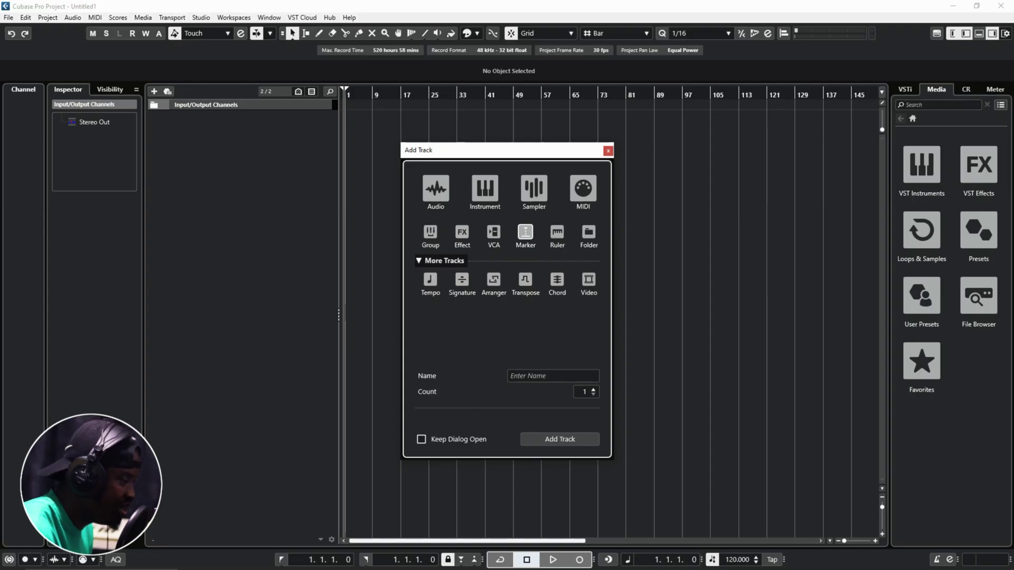
left_click(441, 261)
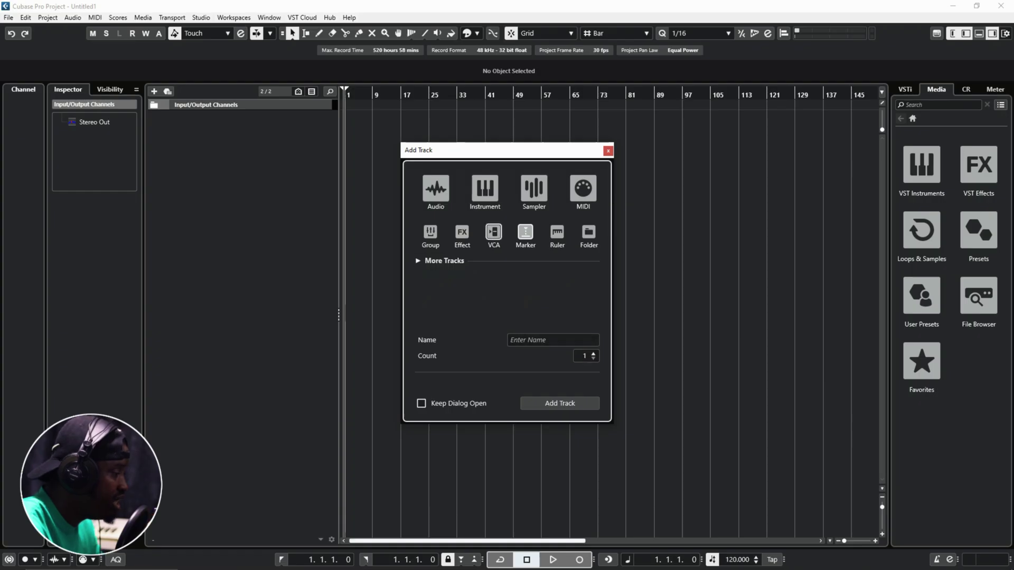
left_click(436, 189)
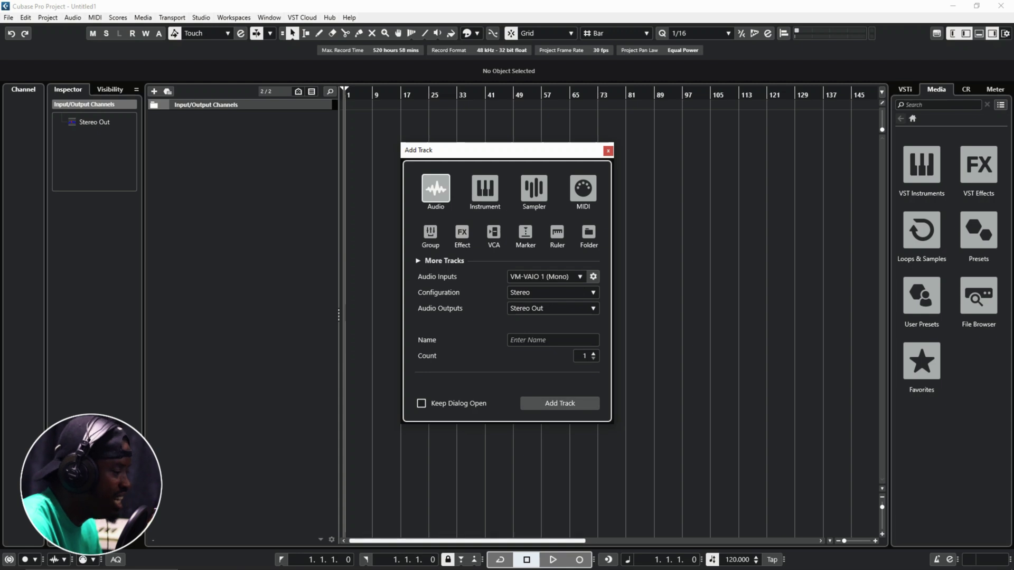
left_click(608, 150)
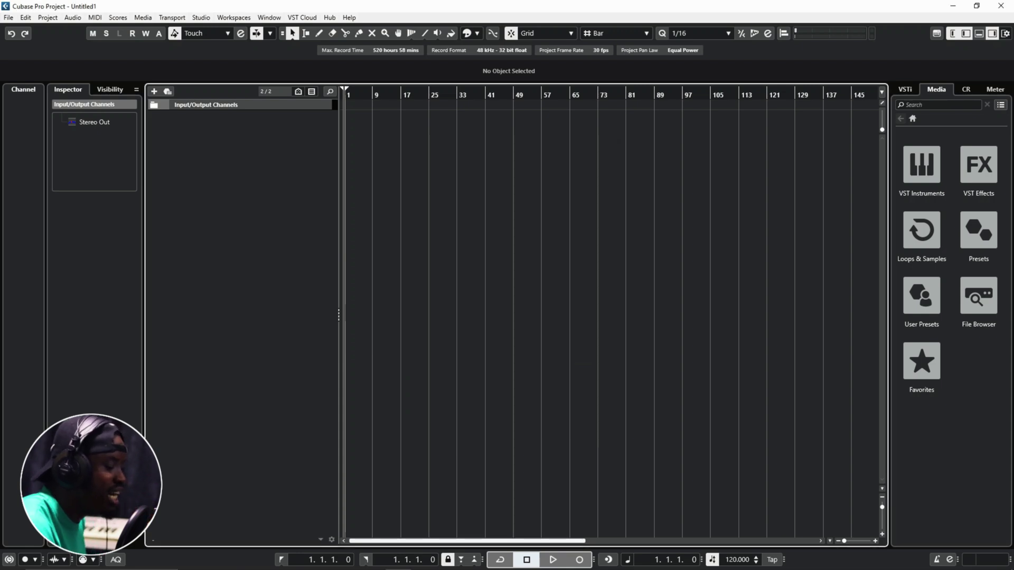